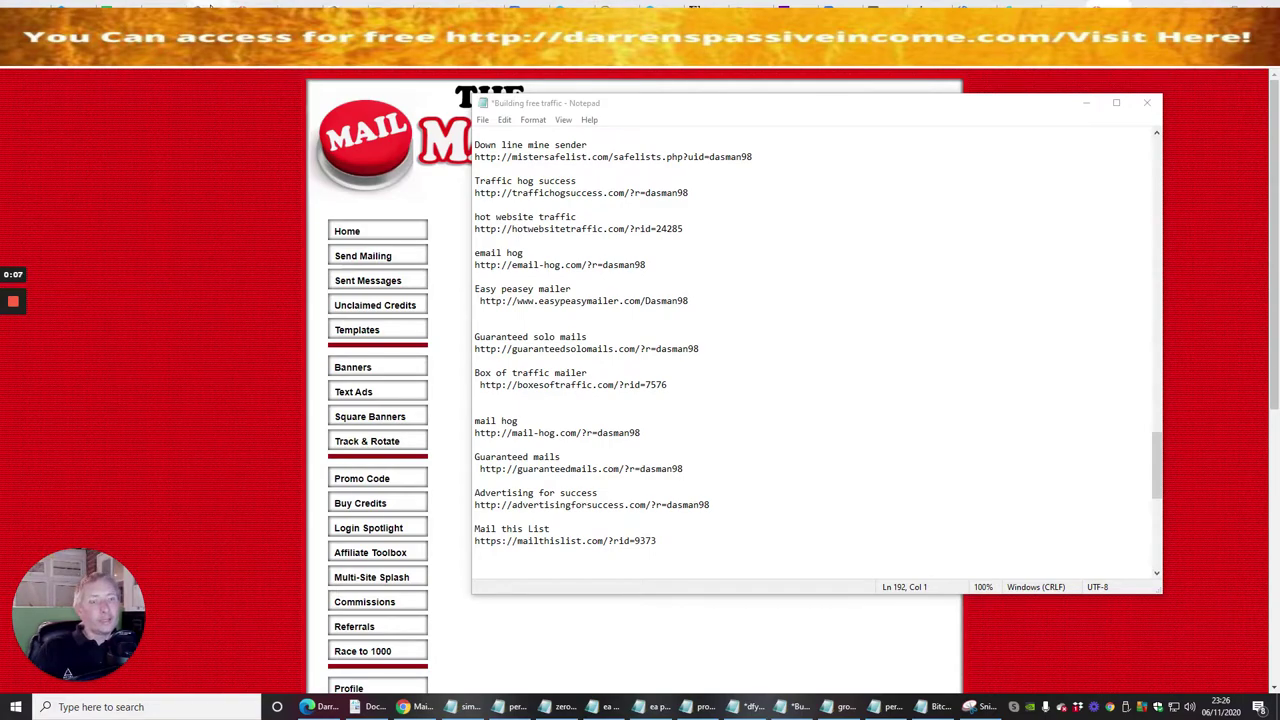
# - Open the Traffic Hog Advertising site from the downline builder list and look through its landing page
pyautogui.click(210, 8)
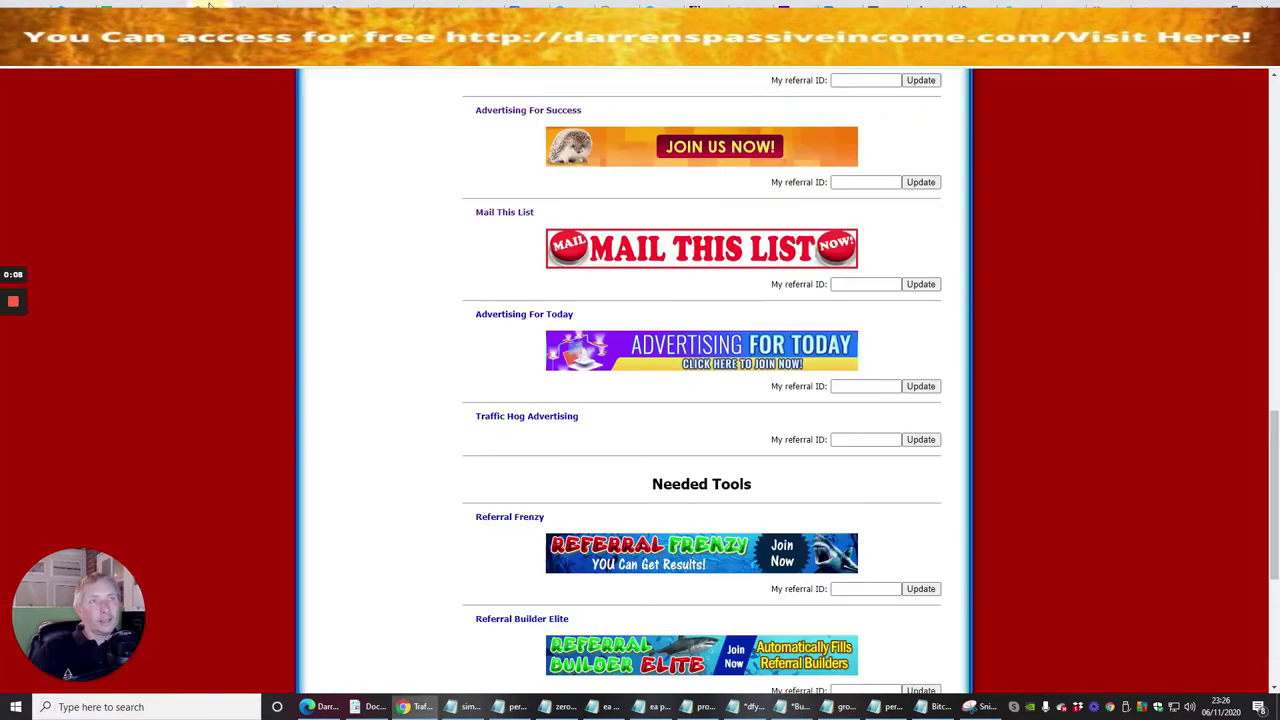
pyautogui.click(533, 420)
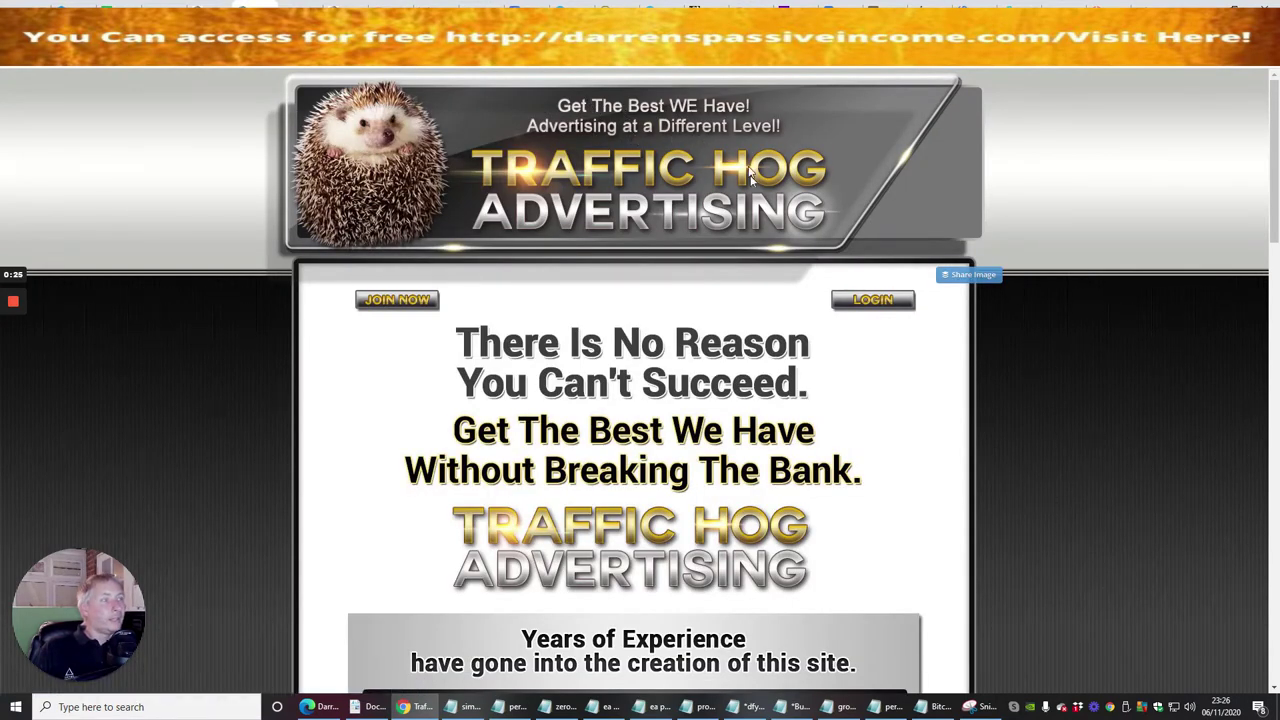
pyautogui.scroll(-2, 867, 381)
pyautogui.scroll(1, 867, 381)
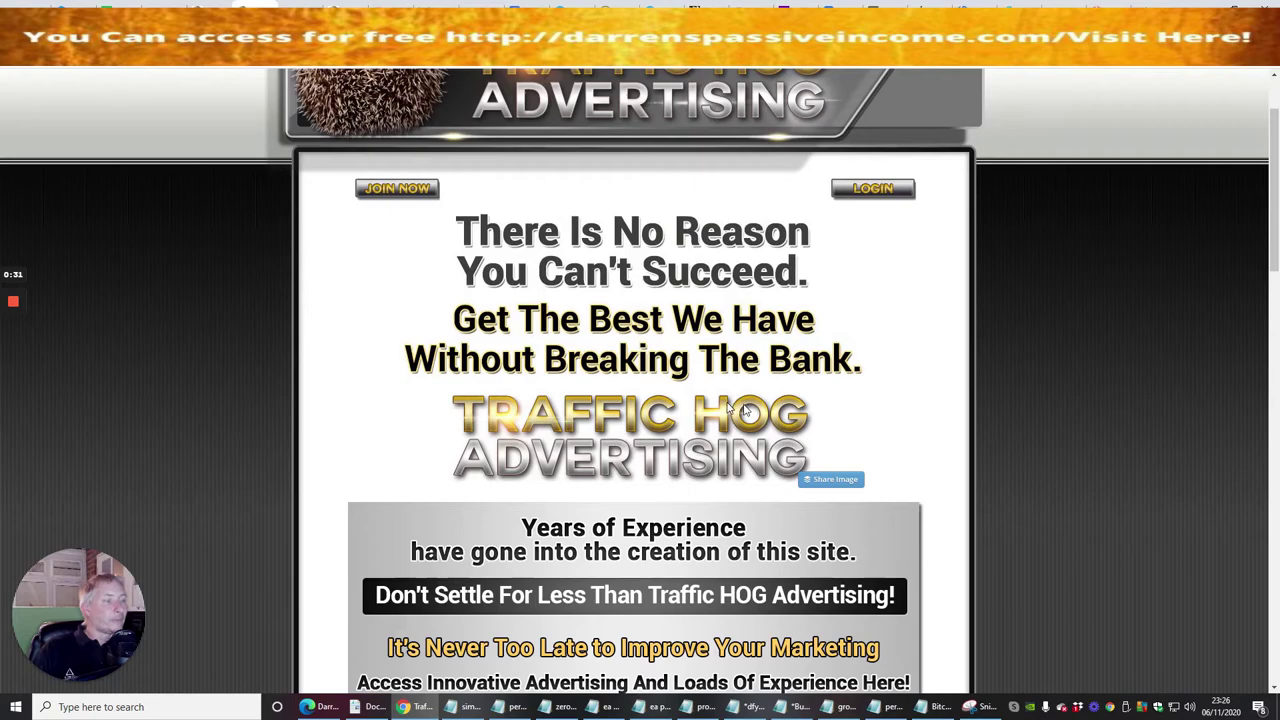
pyautogui.scroll(-10, 860, 338)
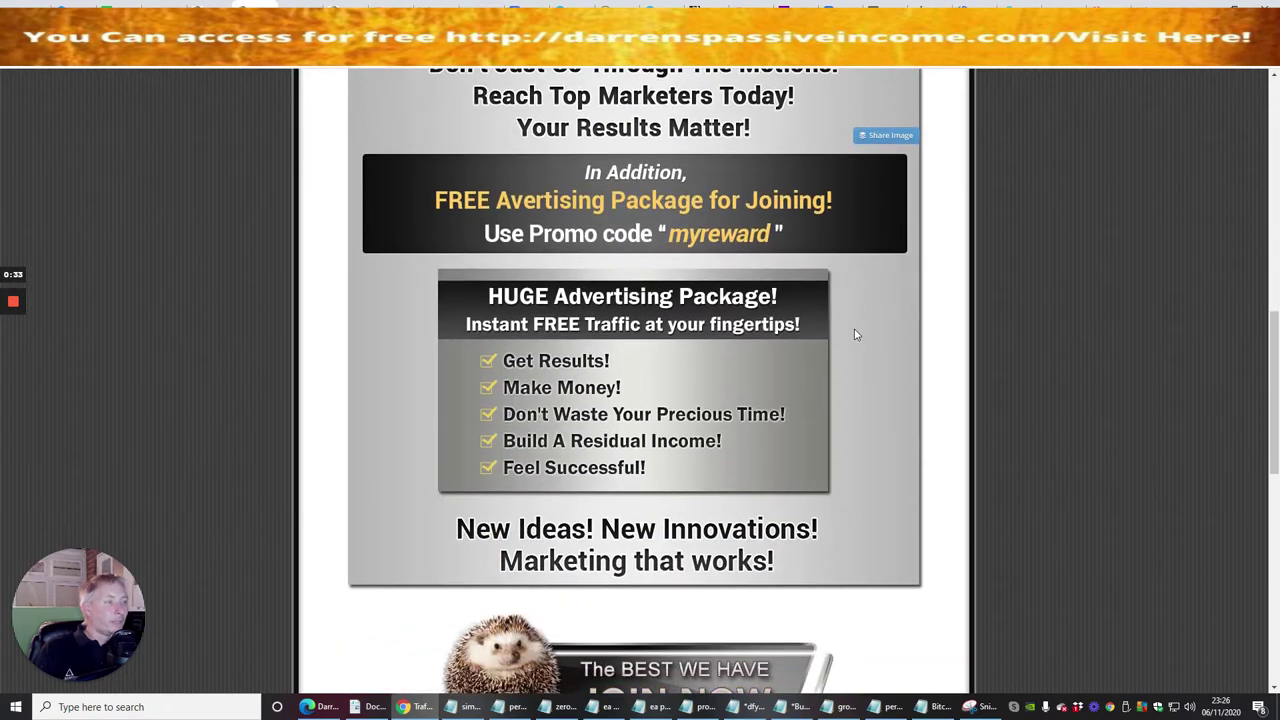
pyautogui.scroll(-5, 852, 330)
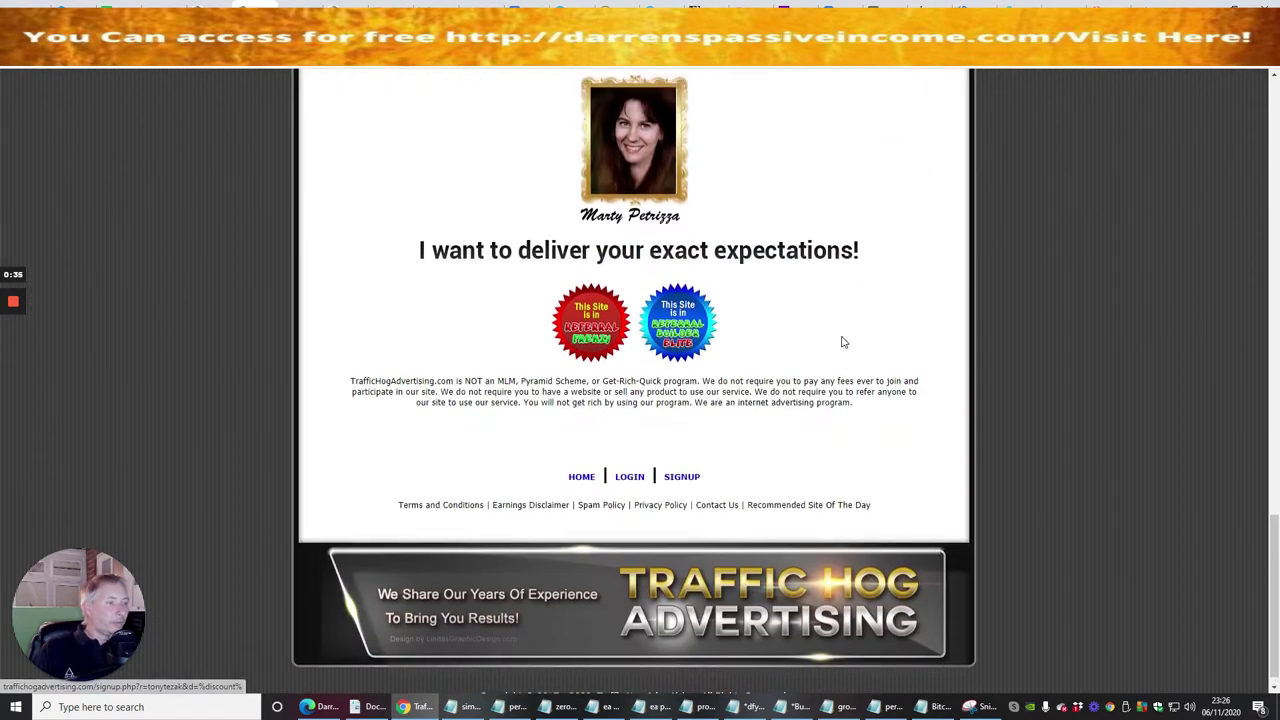
pyautogui.scroll(5, 840, 345)
pyautogui.scroll(10, 826, 354)
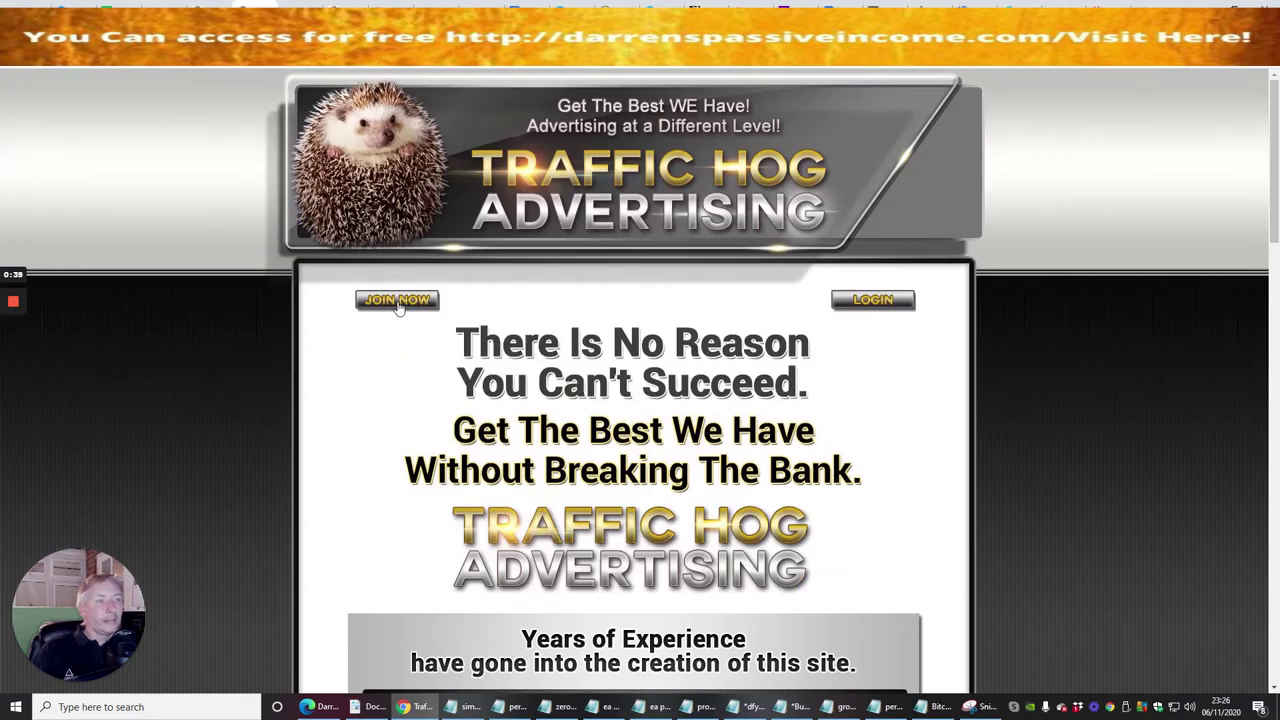
# - Sign up for Traffic Hog Advertising with the saved username, full name, contact e-mail and list e-mail, and create the account
pyautogui.click(397, 301)
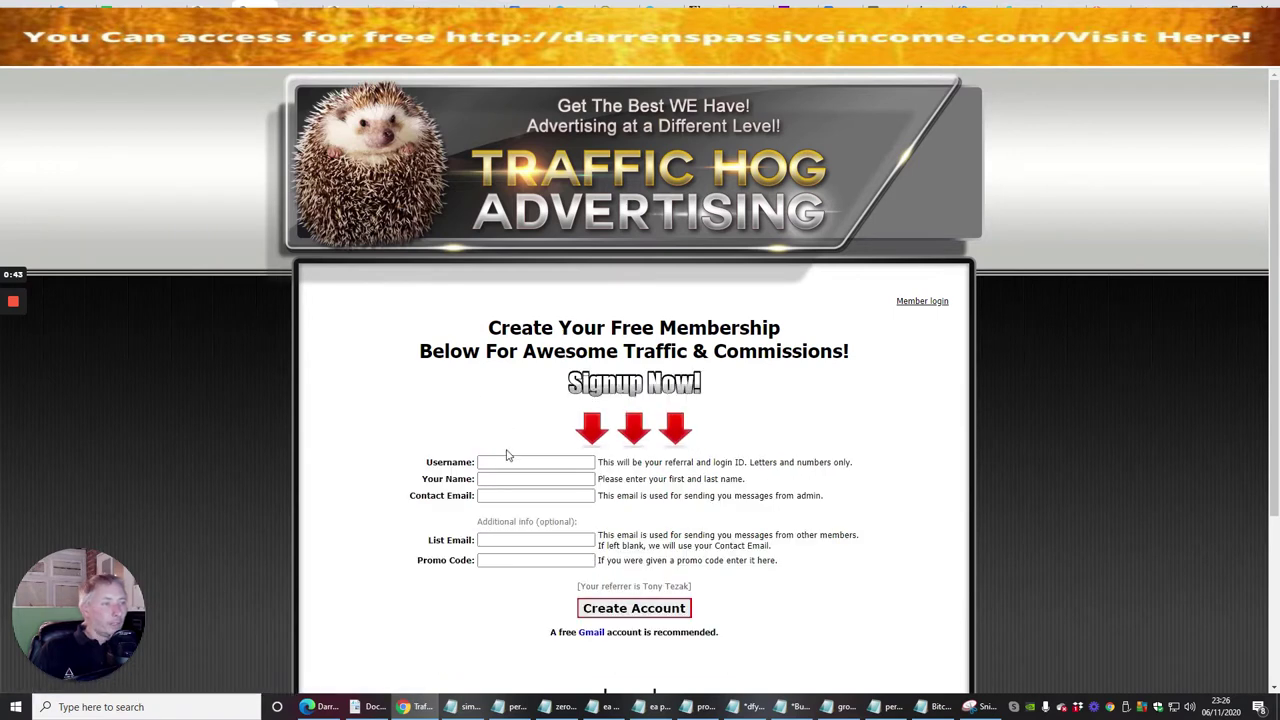
pyautogui.click(510, 462)
pyautogui.click(518, 512)
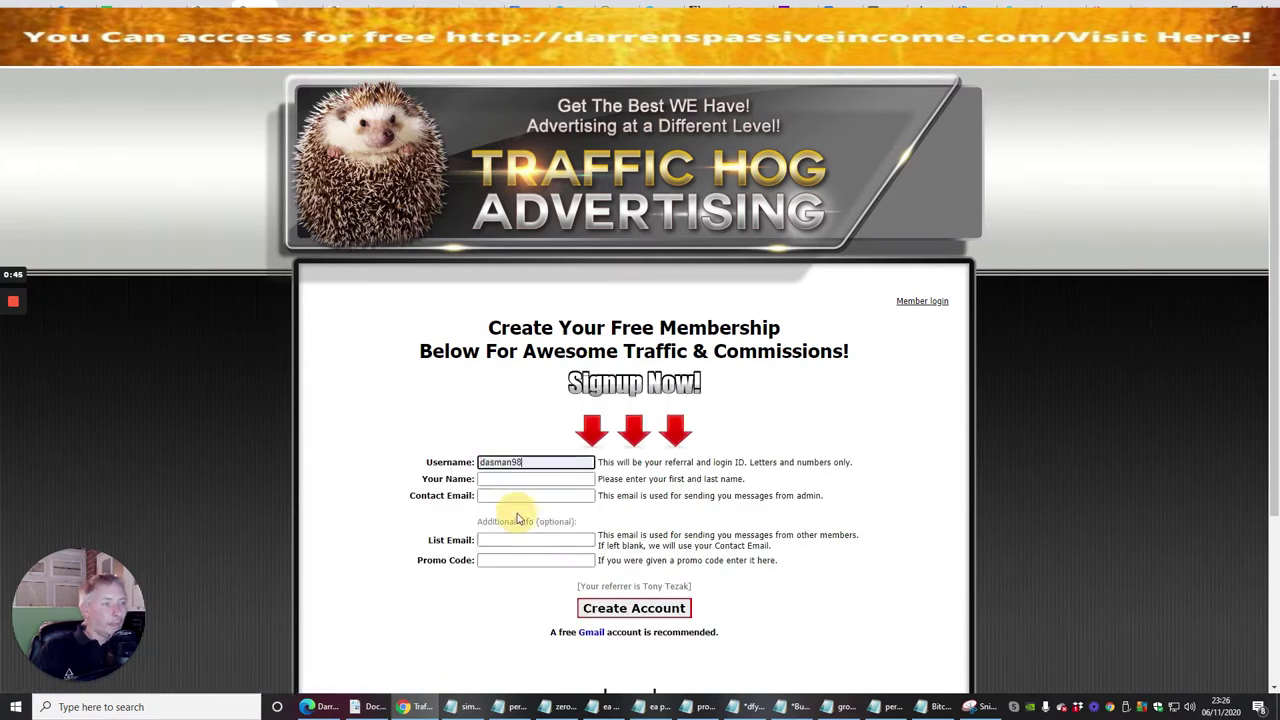
pyautogui.click(510, 481)
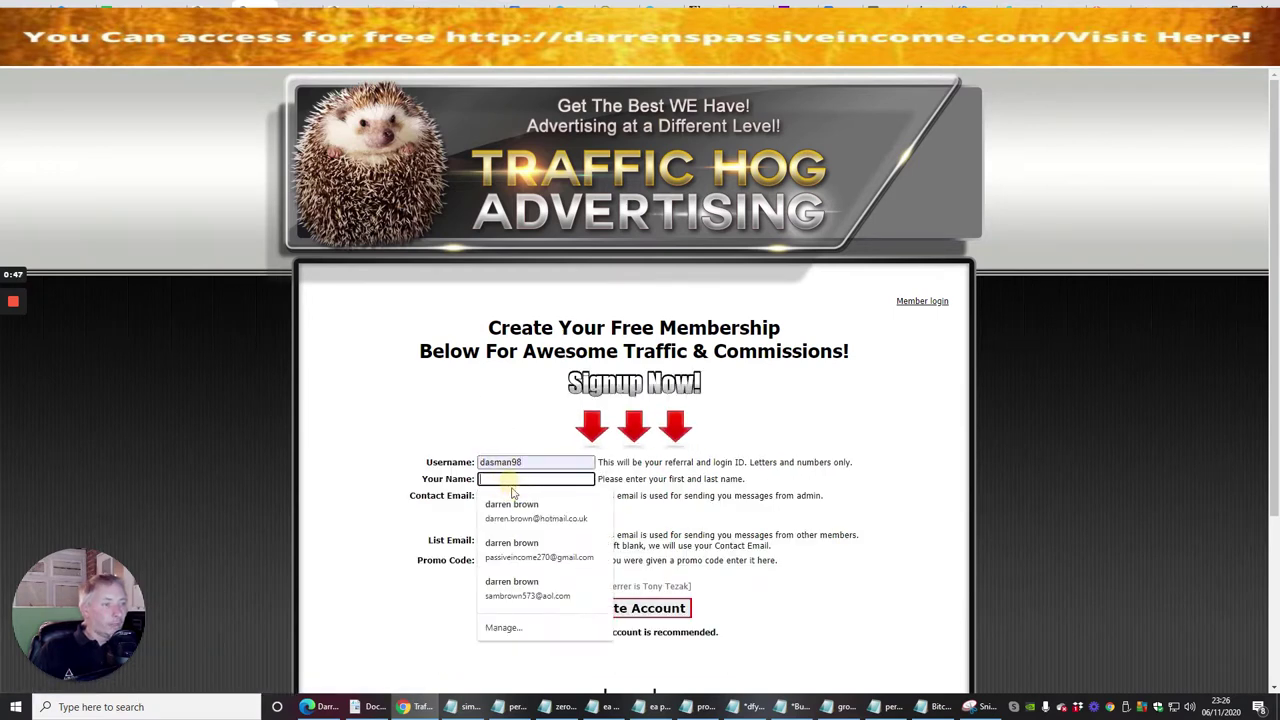
pyautogui.click(519, 541)
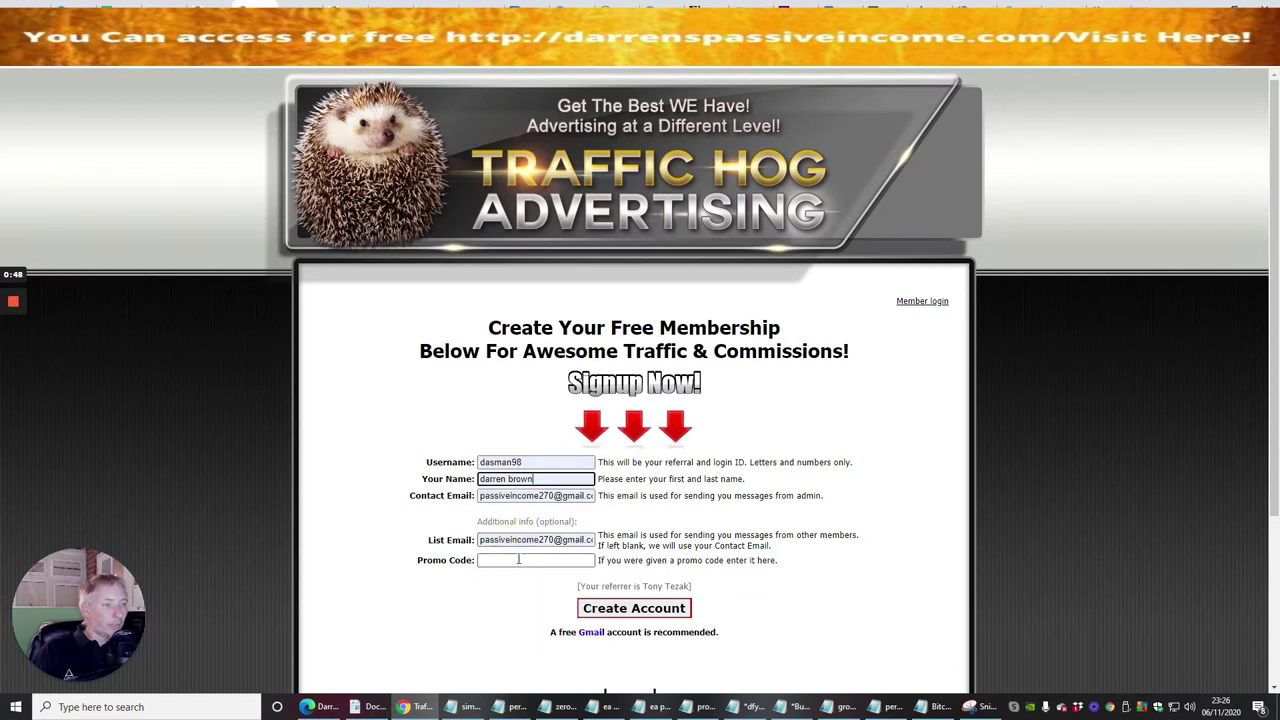
pyautogui.click(624, 610)
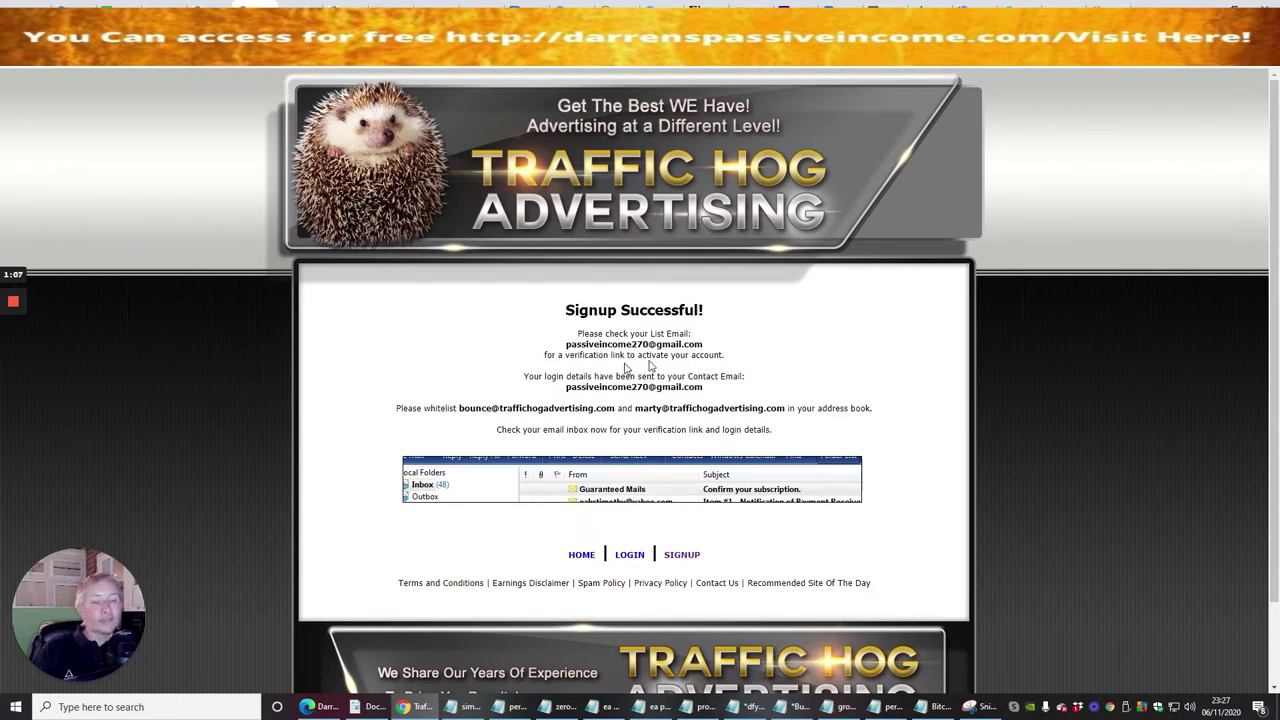
# - Switch to Gmail and check the inbox's Social and Promotions categories for the Traffic Hog Advertising messages
pyautogui.click(1063, 18)
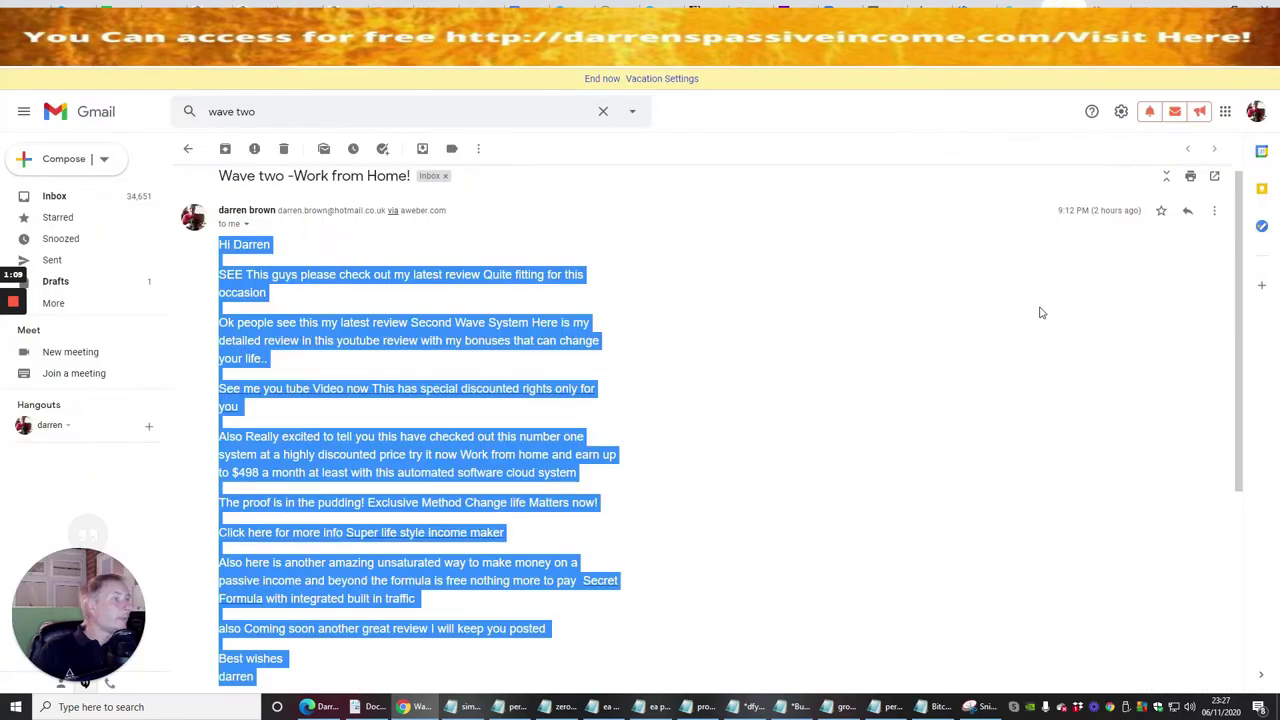
pyautogui.click(816, 252)
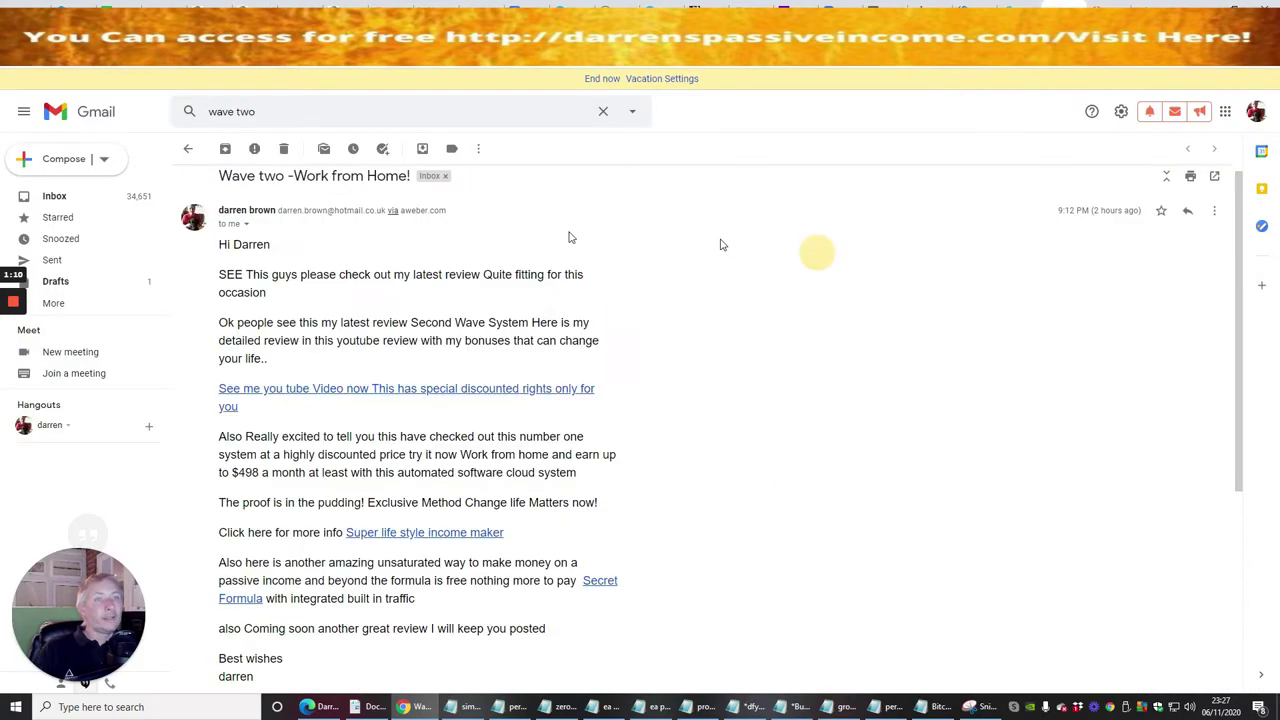
pyautogui.click(56, 197)
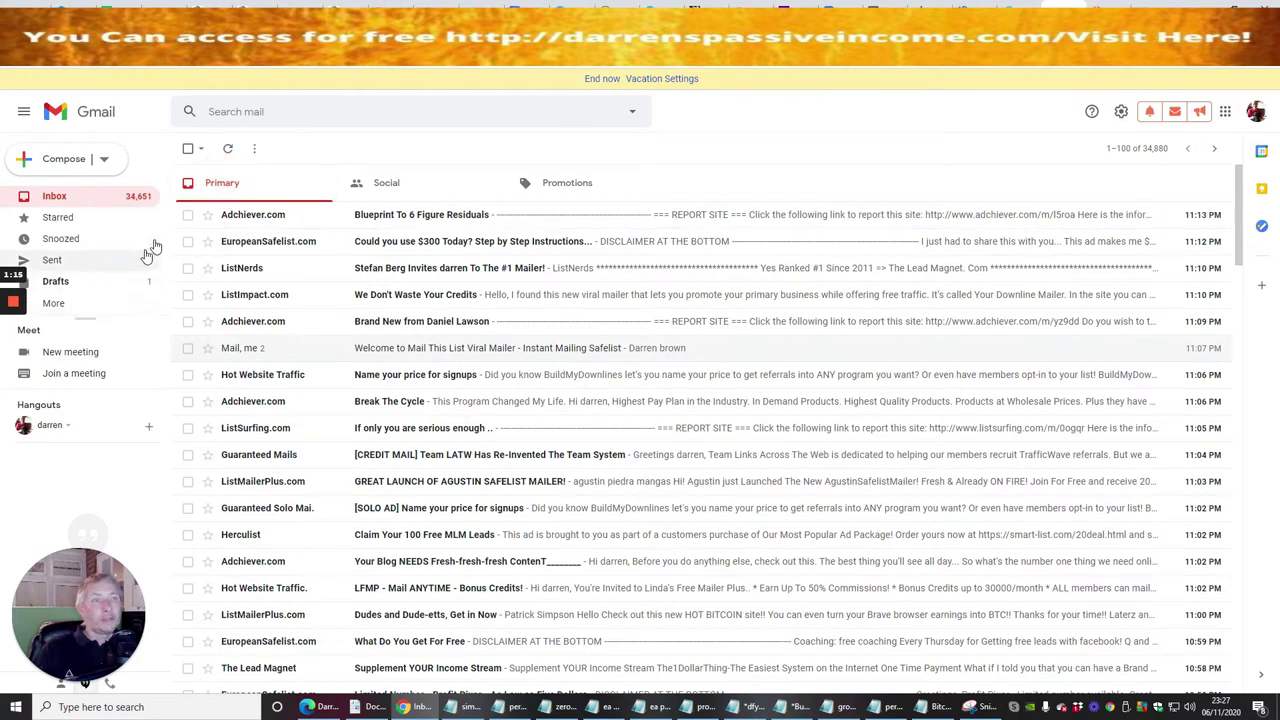
pyautogui.click(351, 181)
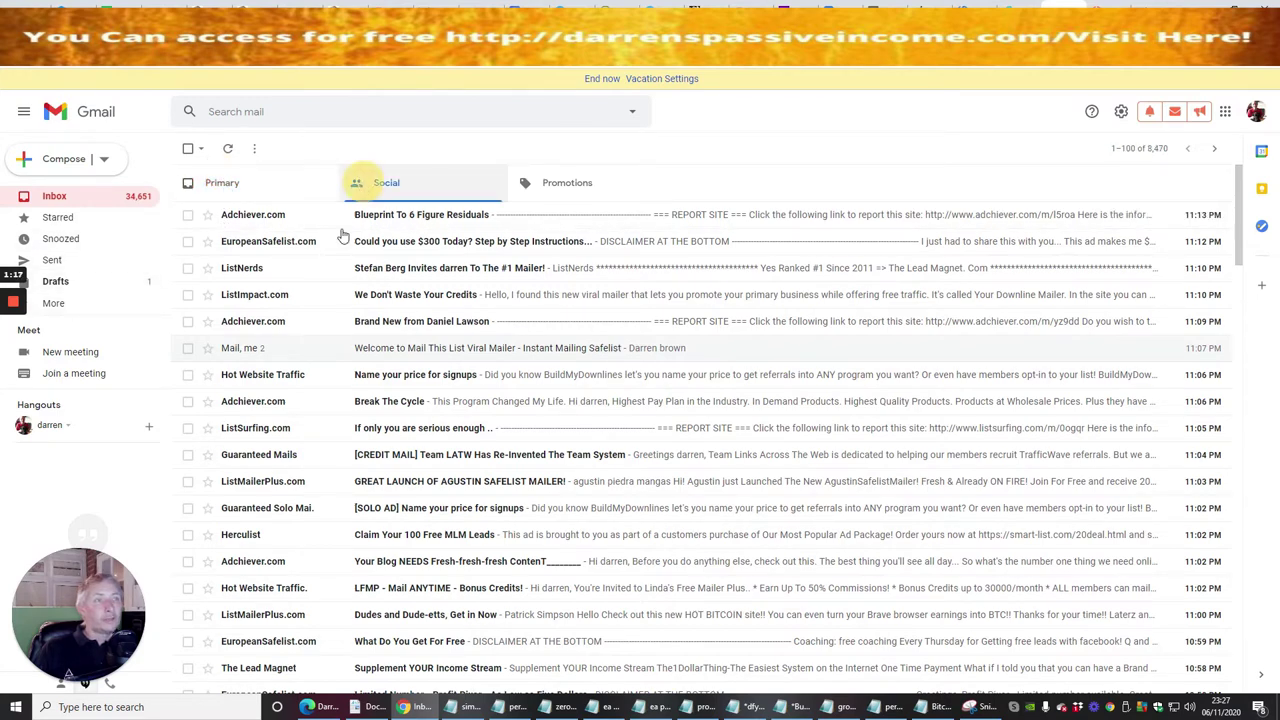
pyautogui.click(562, 184)
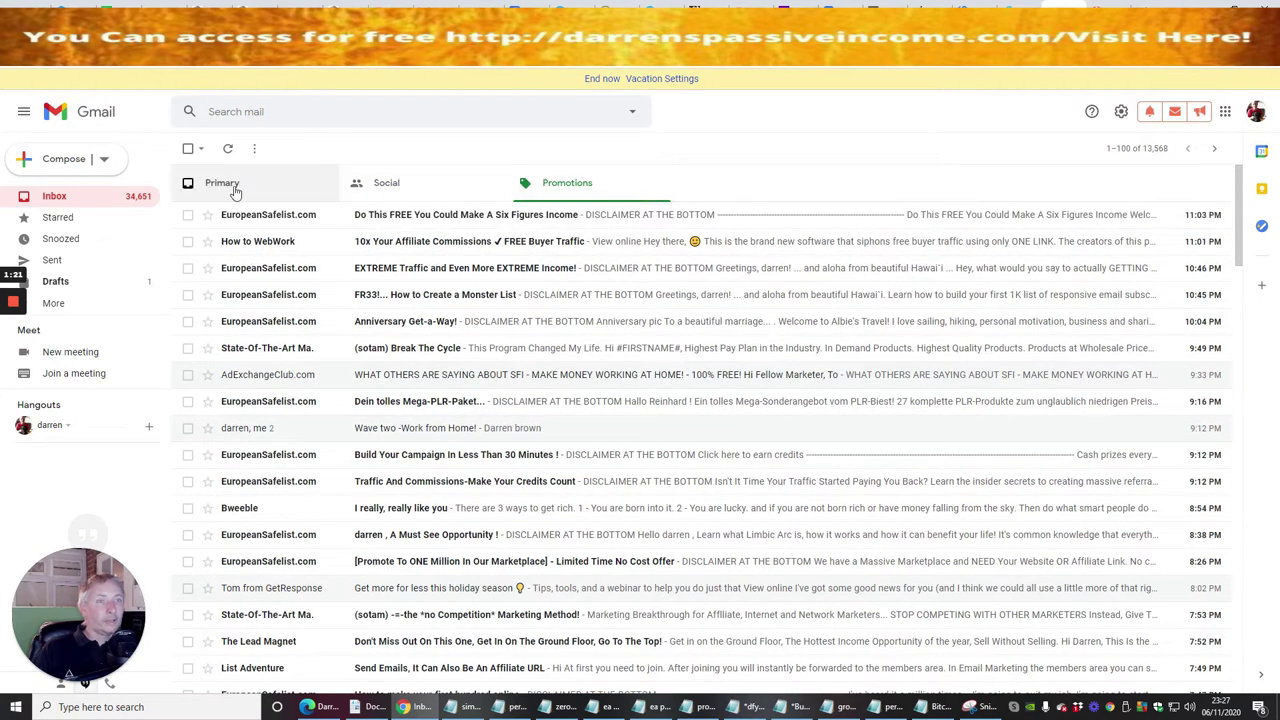
# - Open the Spam folder to find the Traffic Hog Advertising messages
pyautogui.click(55, 302)
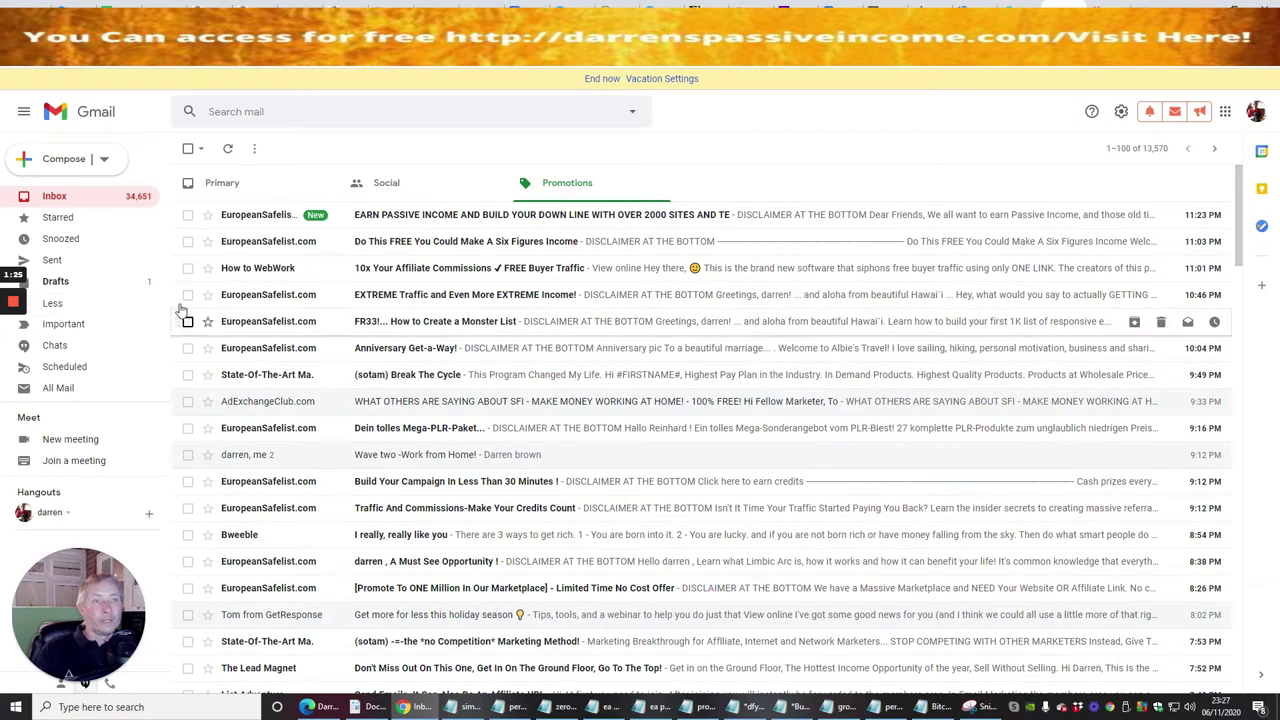
pyautogui.scroll(-2, 170, 288)
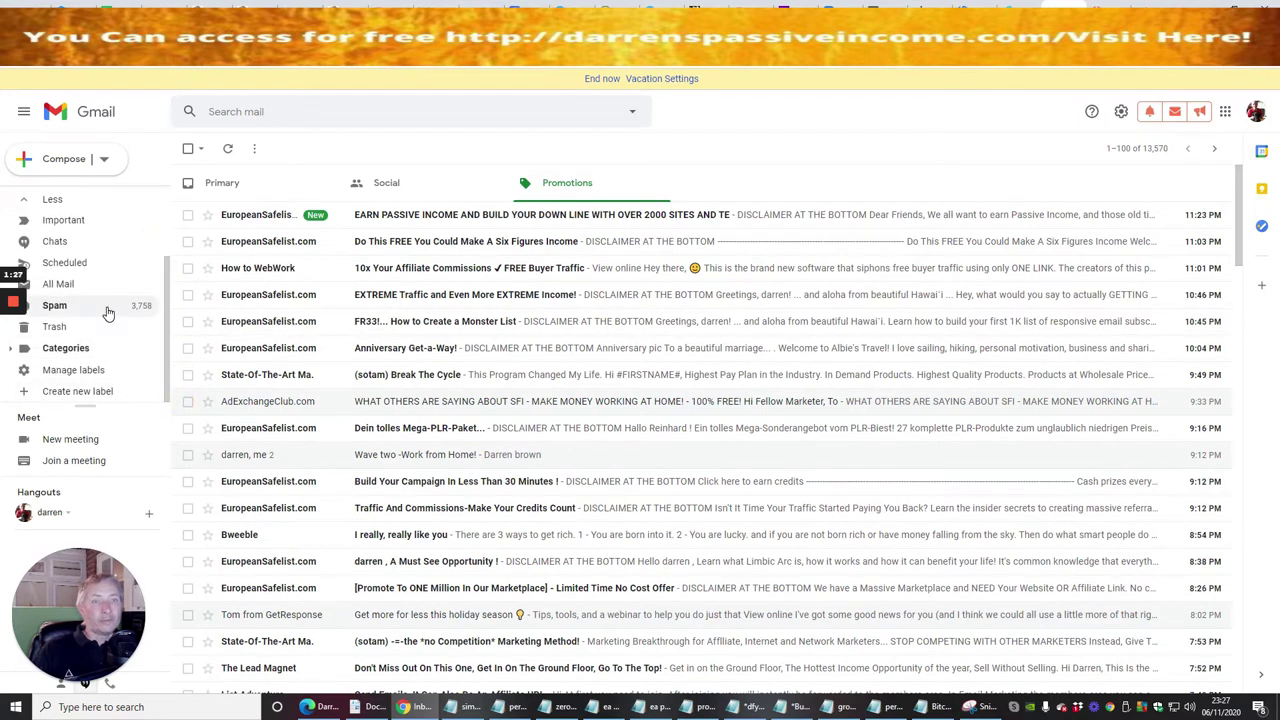
pyautogui.click(108, 310)
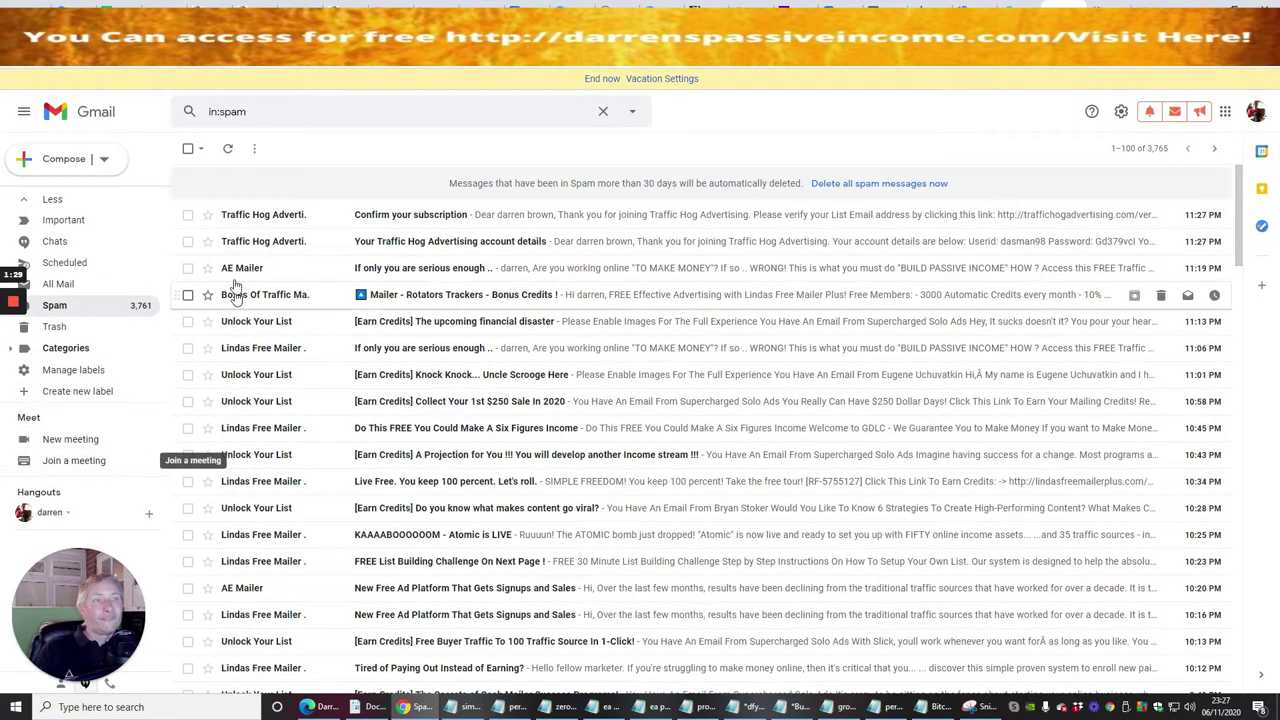
pyautogui.moveTo(271, 218)
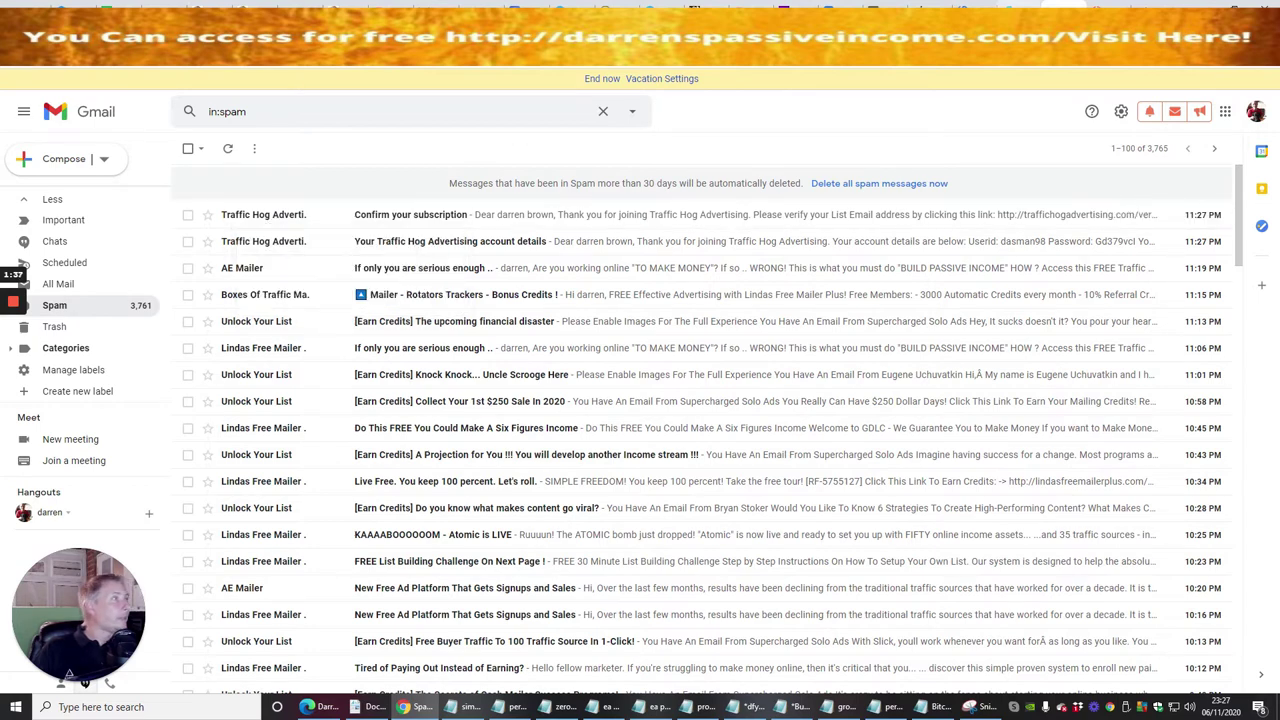
pyautogui.click(211, 5)
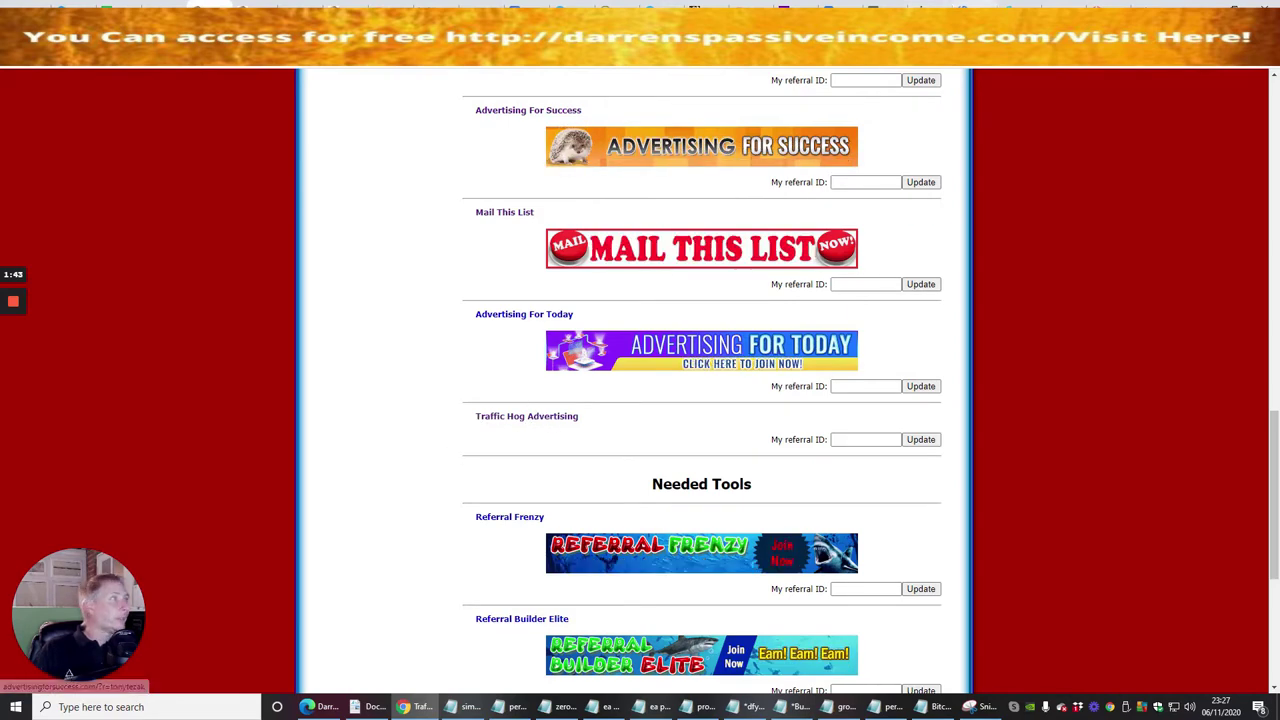
pyautogui.hotkey('ctrl', 'shift', 'Tab')
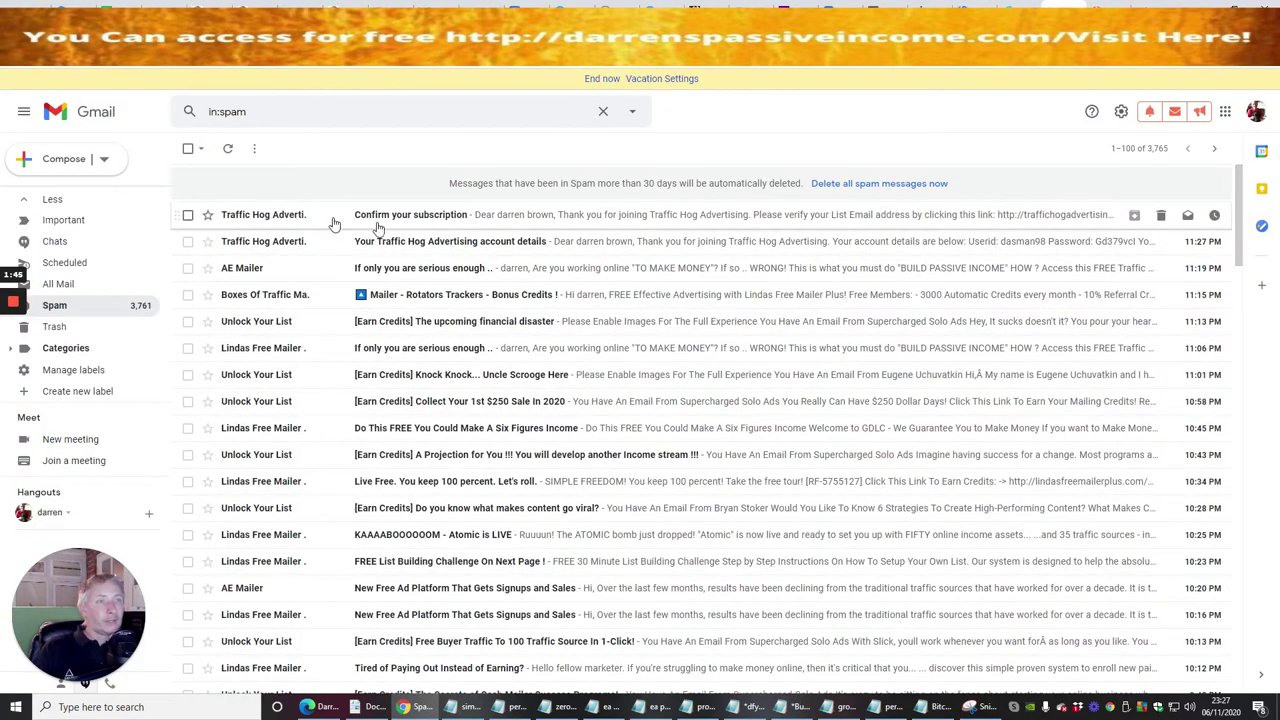
# - Report the messages "Confirm your subscription" and "Your Traffic Hog Advertising account details" as not spam
pyautogui.click(490, 218)
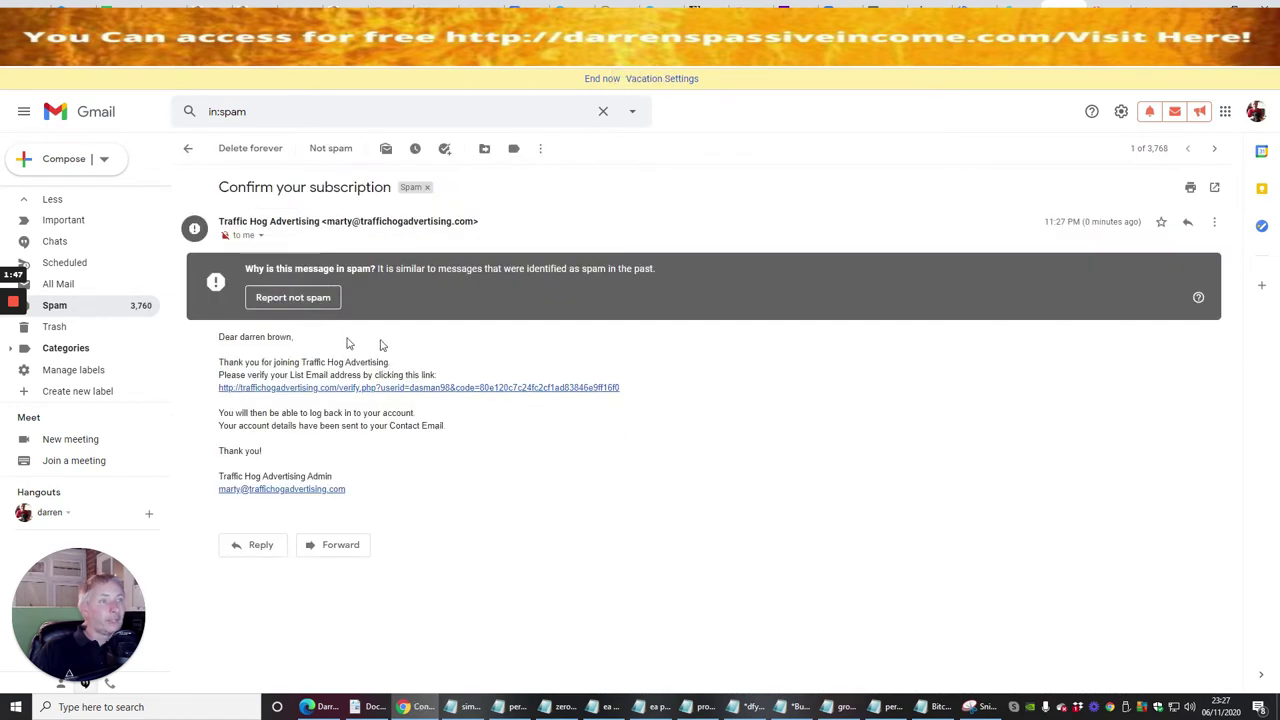
pyautogui.click(292, 299)
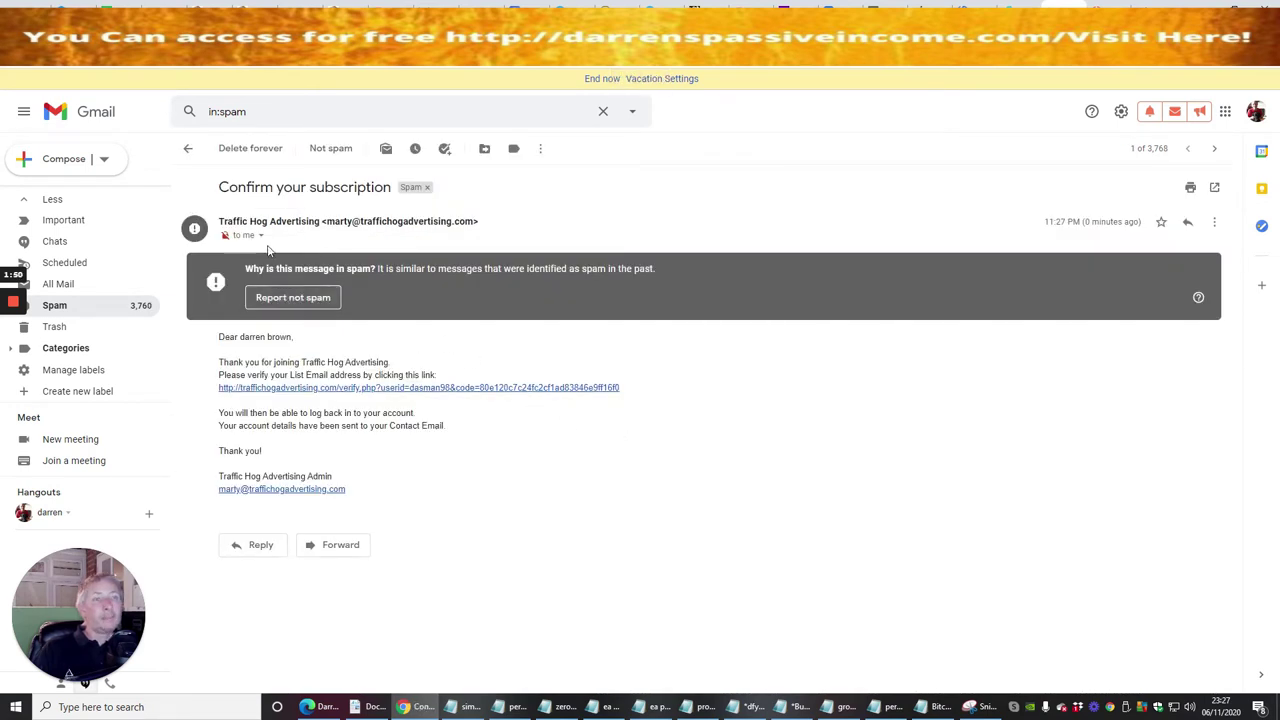
pyautogui.click(292, 299)
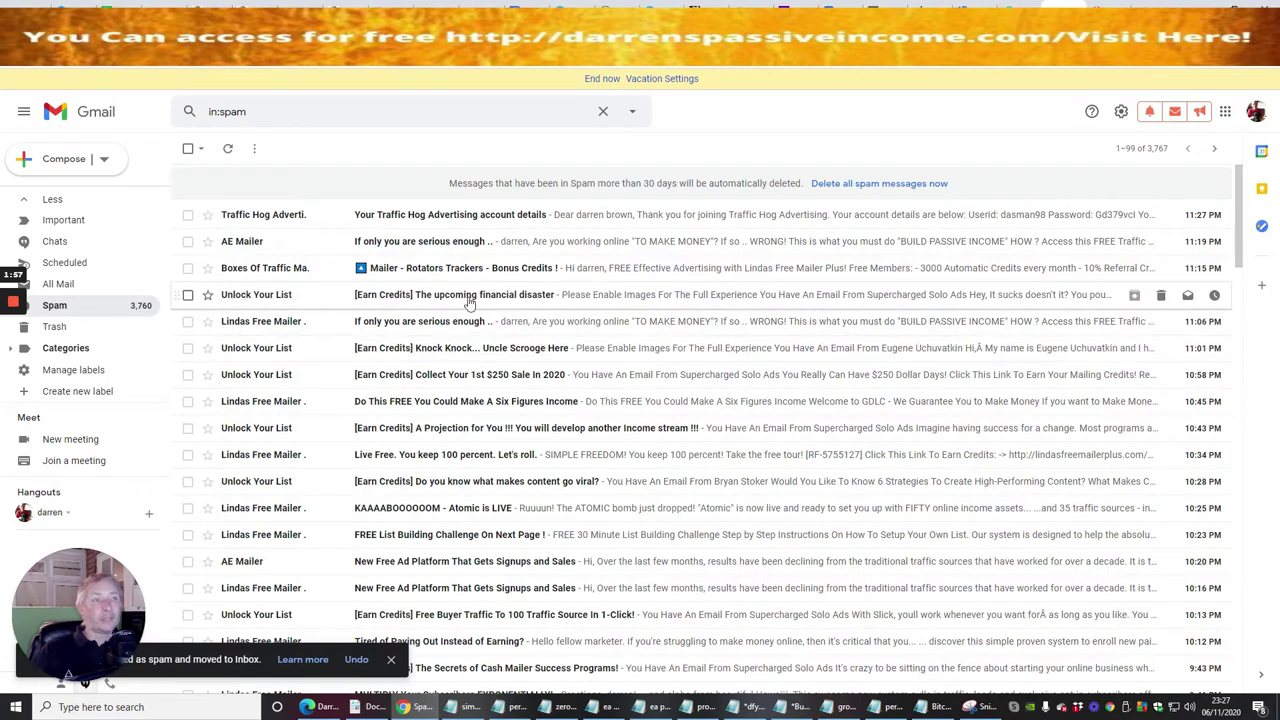
pyautogui.click(480, 218)
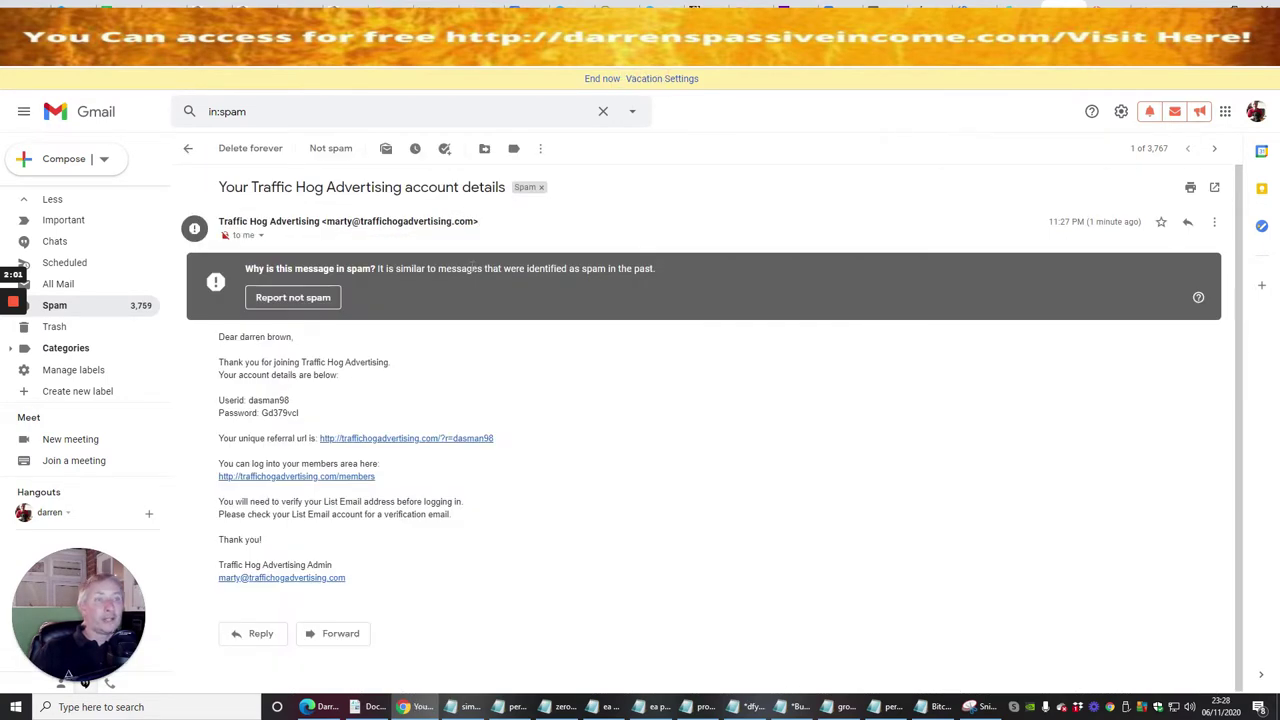
pyautogui.click(305, 298)
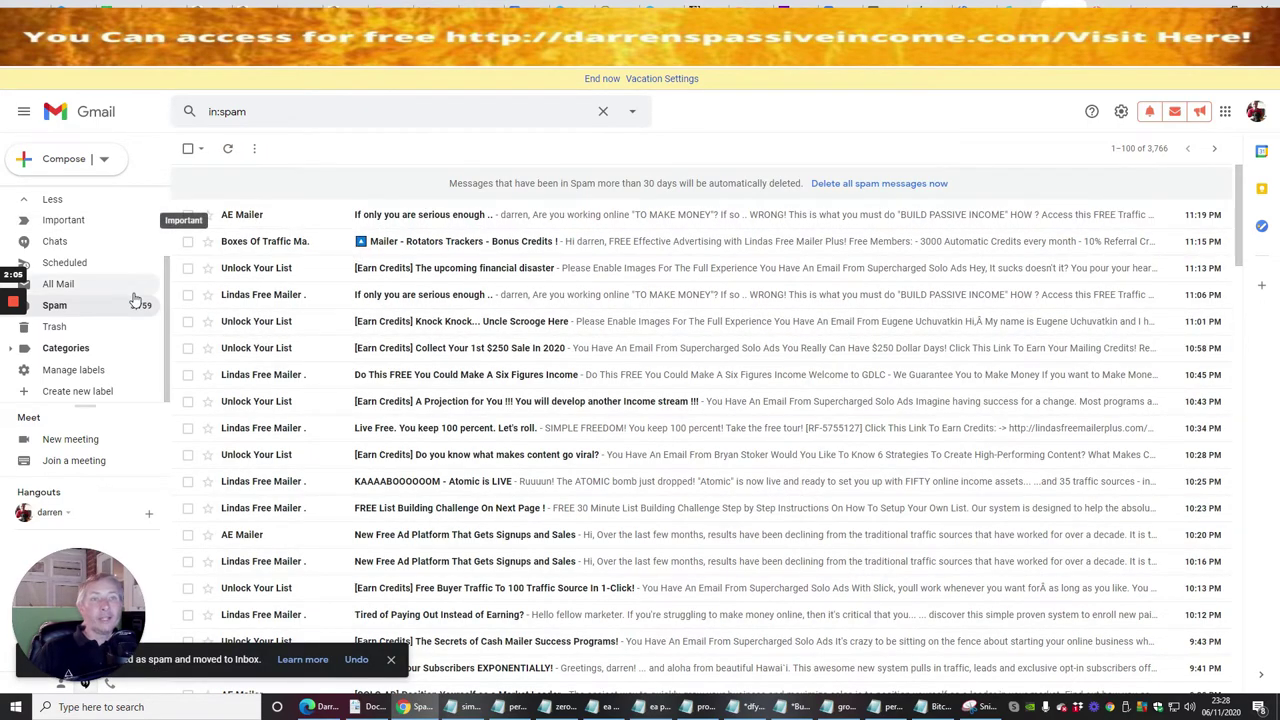
# - Verify the list e-mail address through the link in the inbox message "Confirm your subscription"
pyautogui.scroll(2, 157, 250)
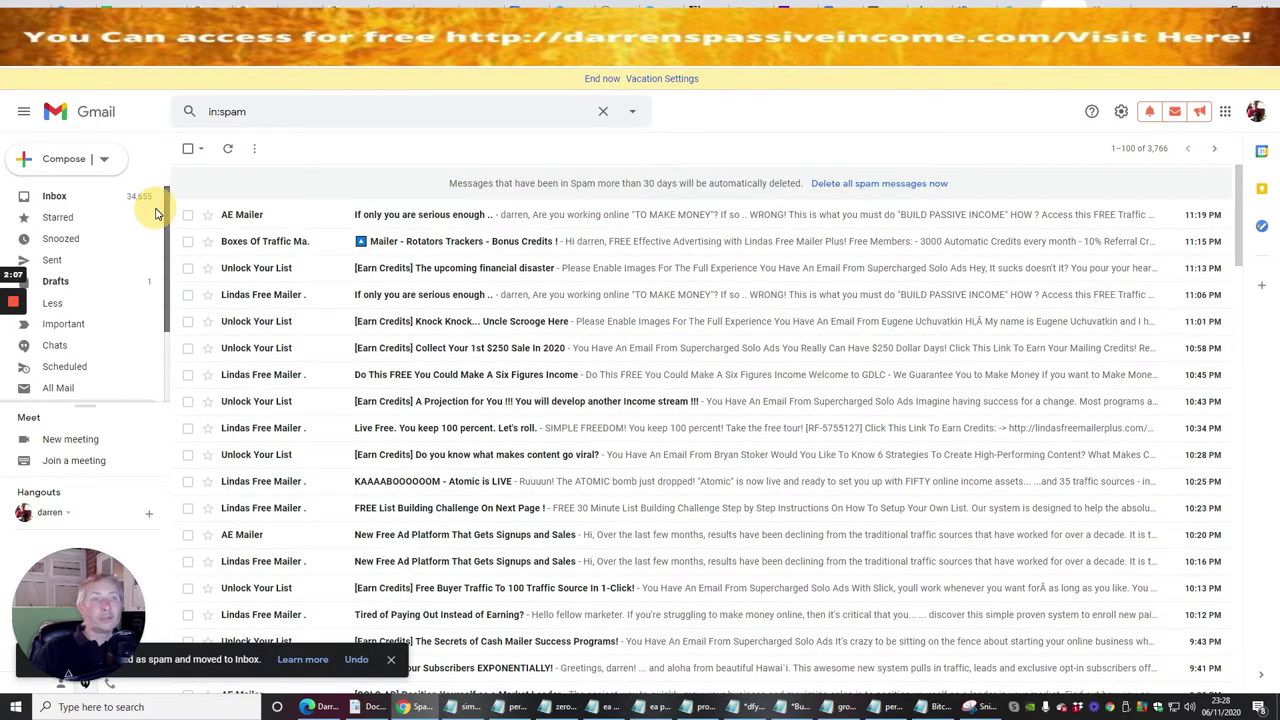
pyautogui.click(100, 196)
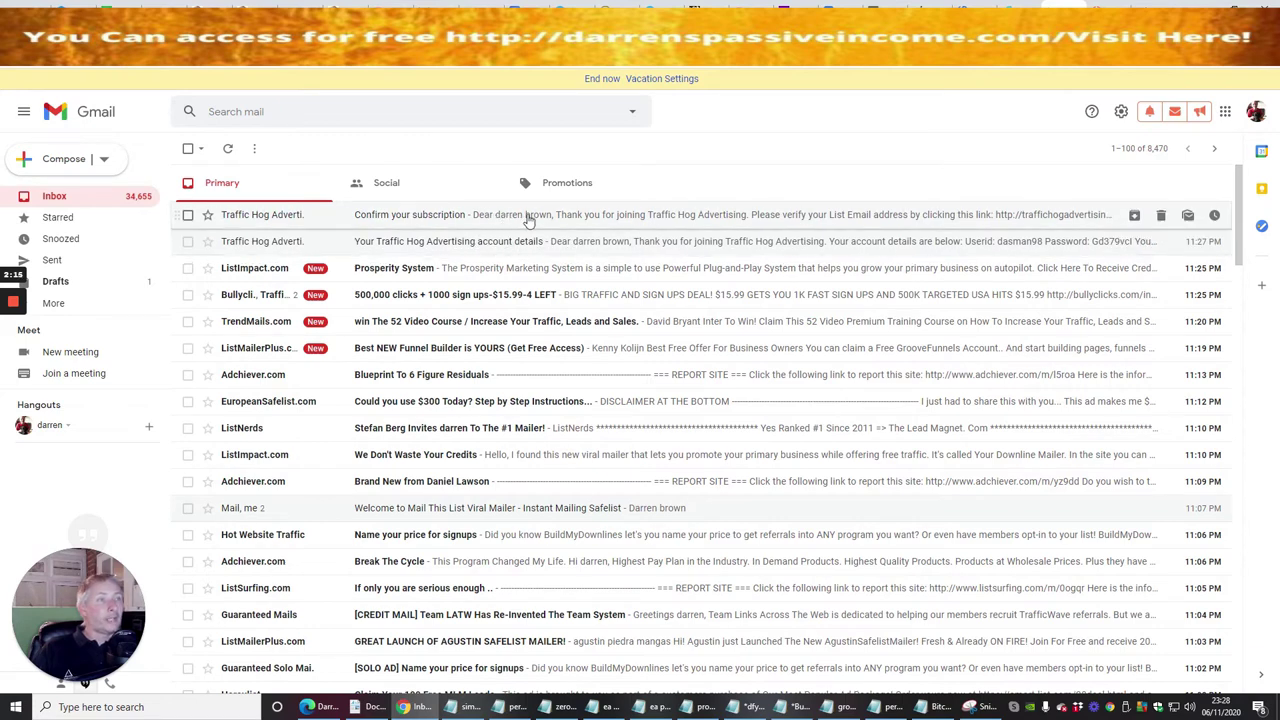
pyautogui.click(510, 214)
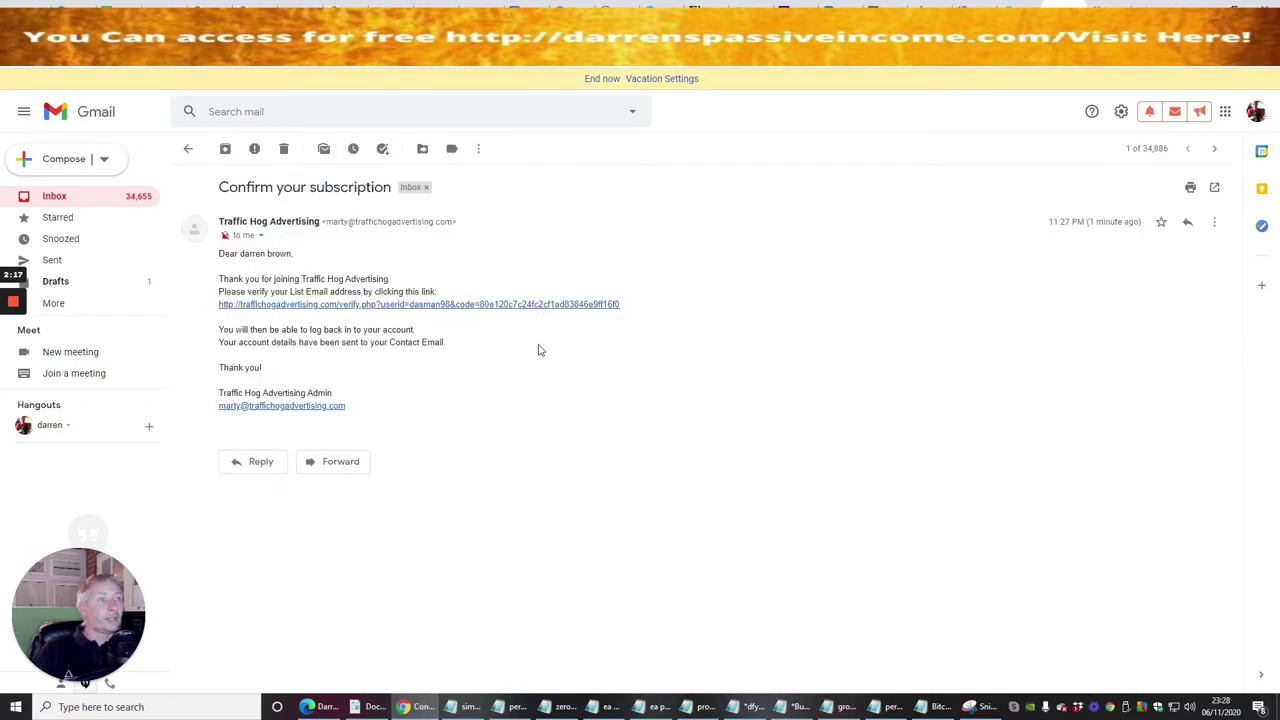
pyautogui.click(438, 306)
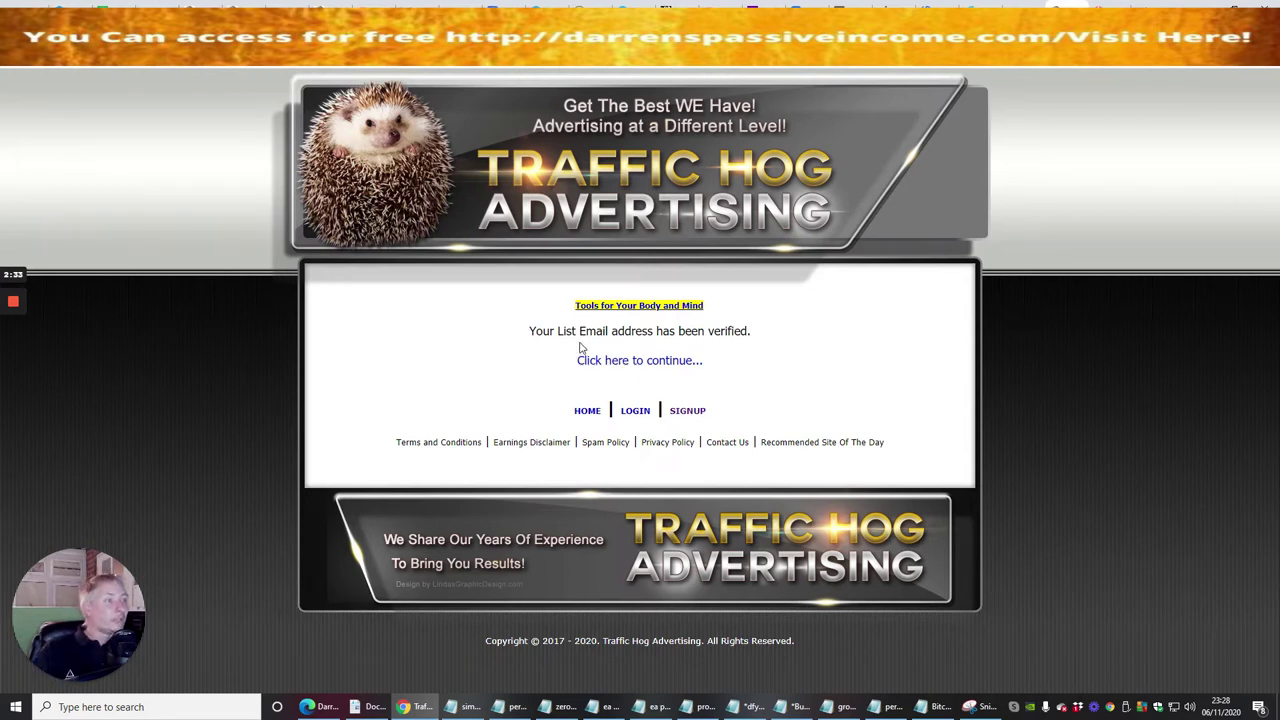
# - Continue past the e-mail verification page and read the notice about syncing upgrades and credits from the four older sites
pyautogui.click(640, 362)
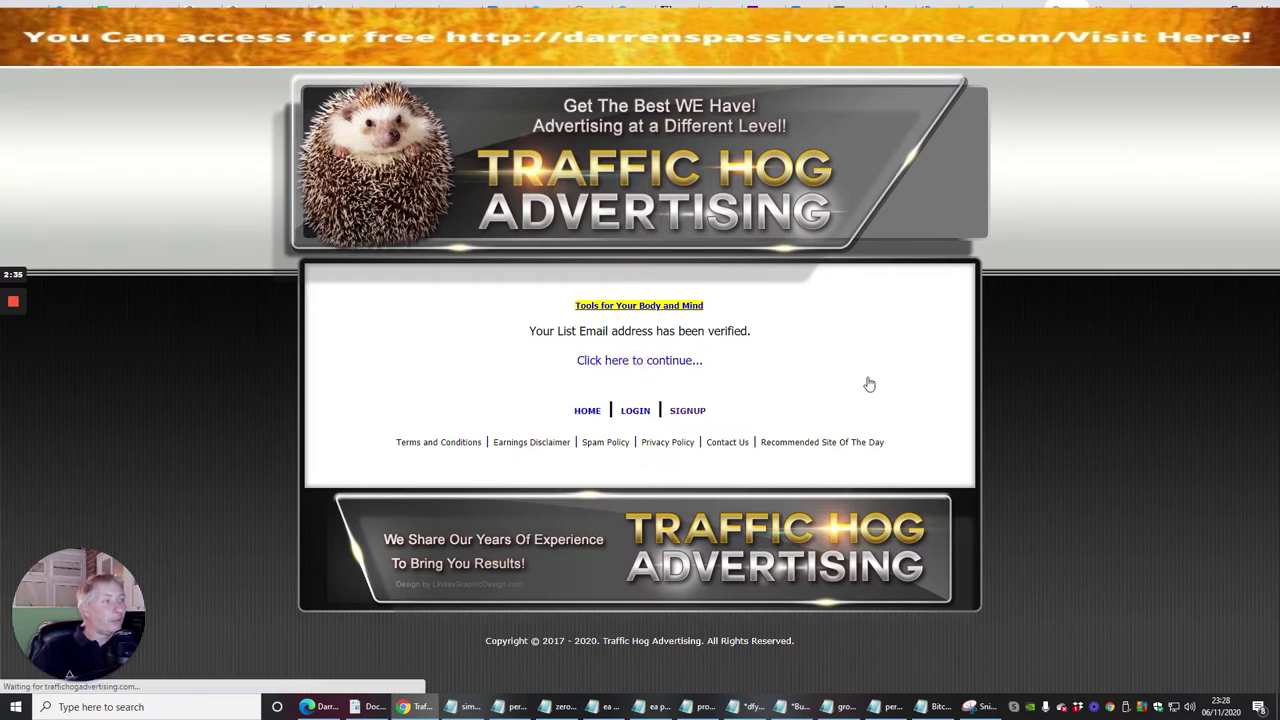
pyautogui.scroll(-2, 862, 375)
pyautogui.scroll(1, 866, 362)
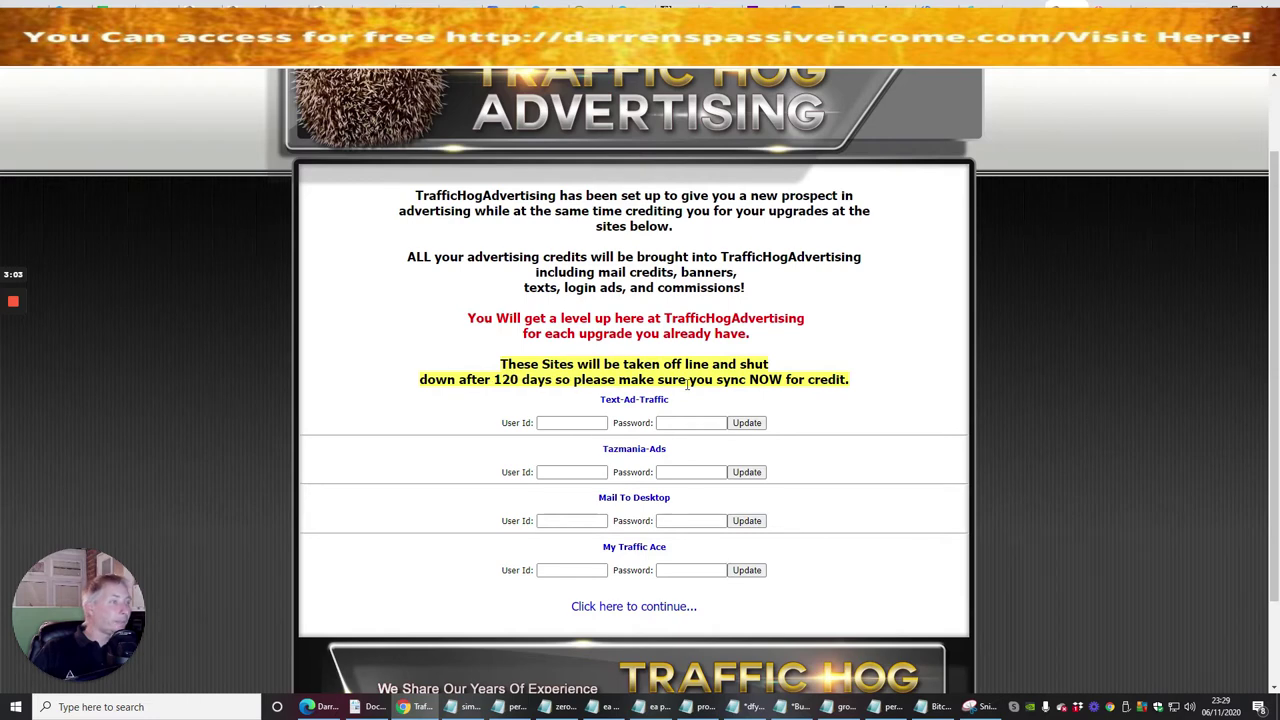
pyautogui.scroll(-1, 903, 400)
pyautogui.scroll(2, 908, 391)
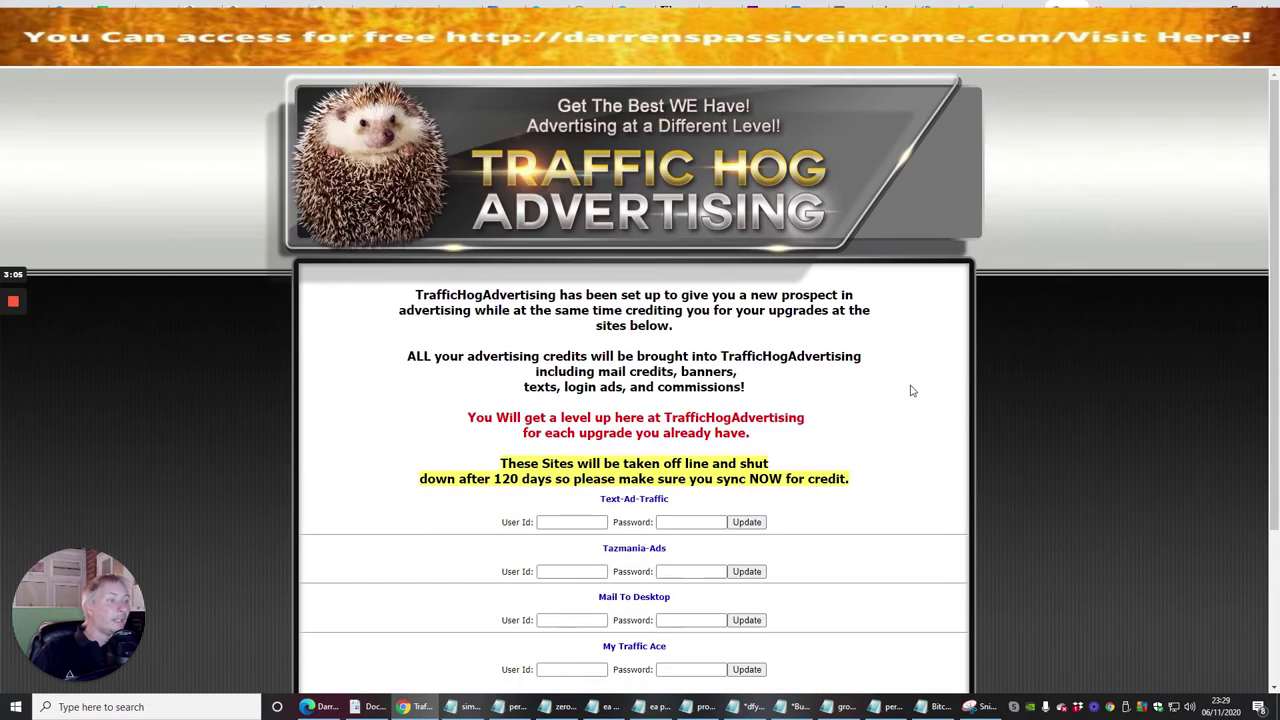
pyautogui.scroll(-2, 912, 390)
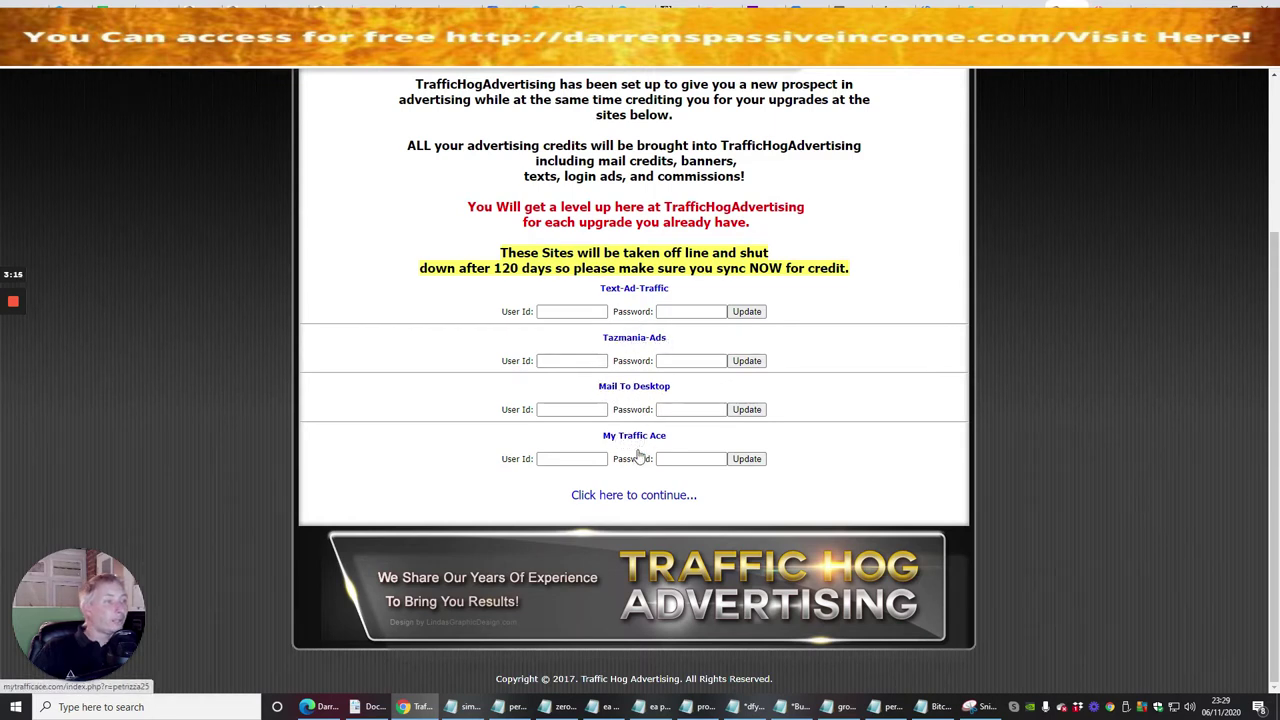
# - Continue past the sync notice and decline the three upgrade offers to reach the member login page
pyautogui.click(614, 497)
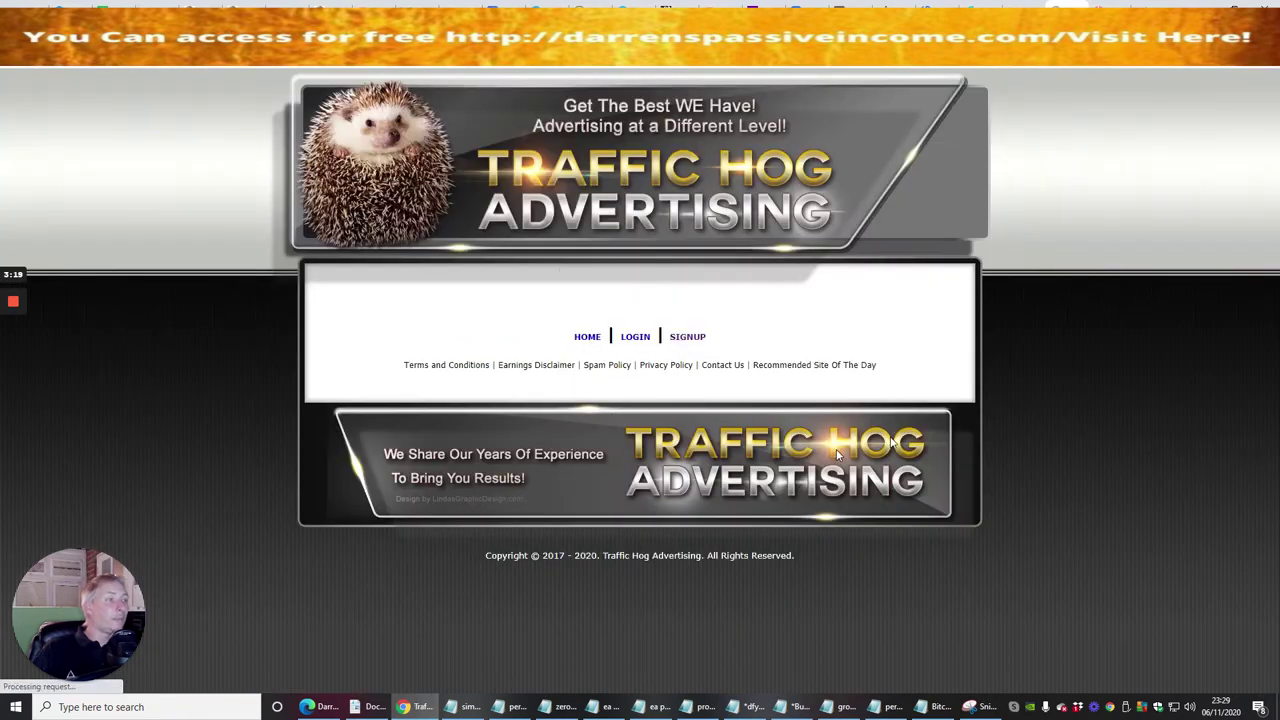
pyautogui.scroll(-1, 900, 430)
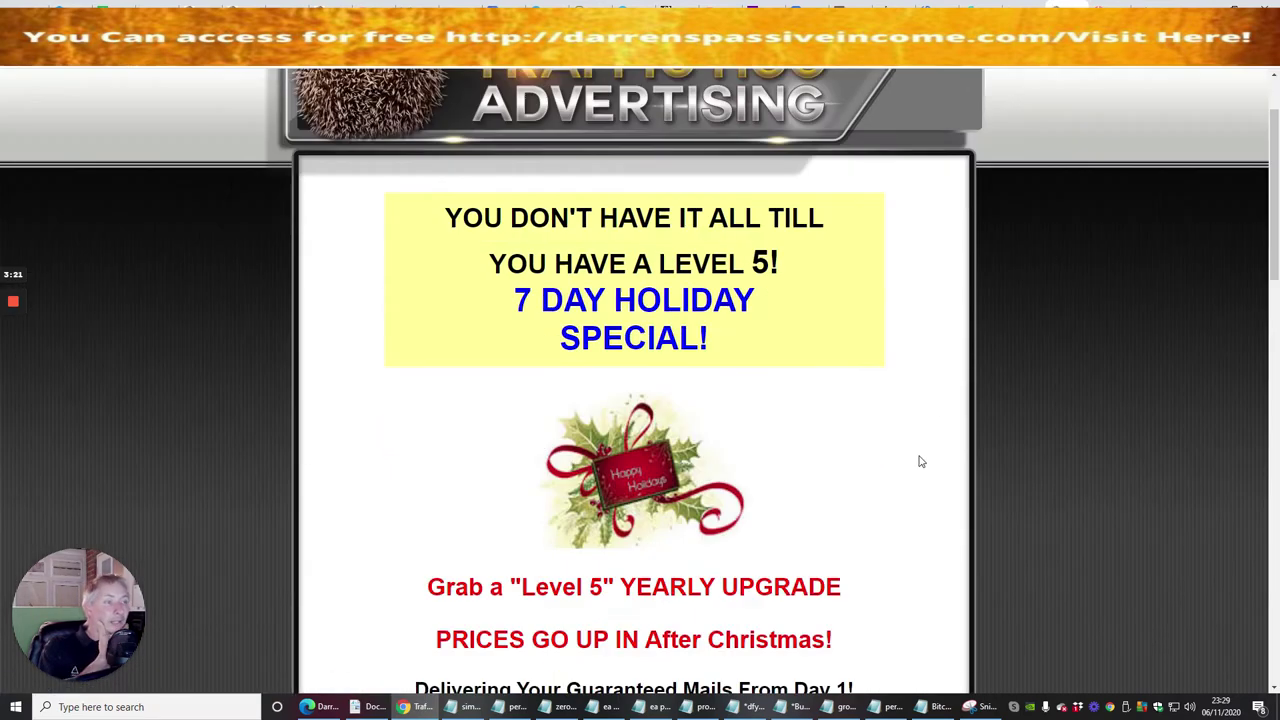
pyautogui.scroll(-15, 915, 450)
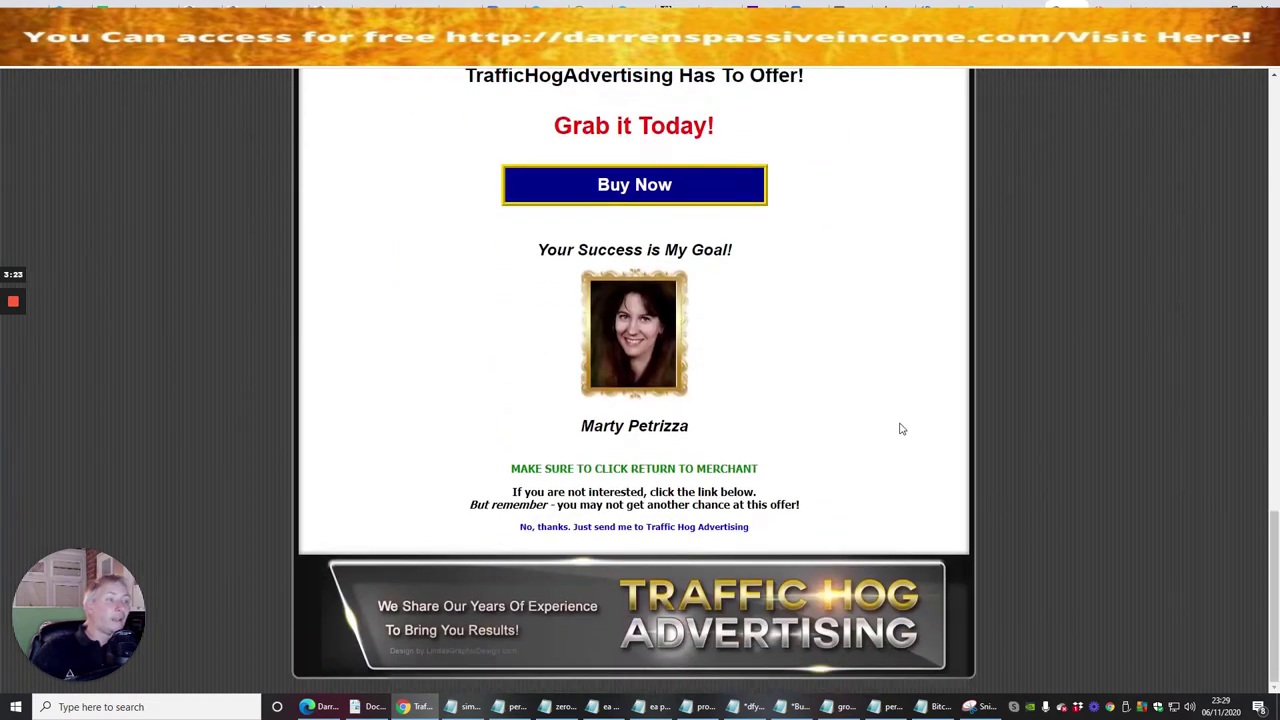
pyautogui.click(655, 527)
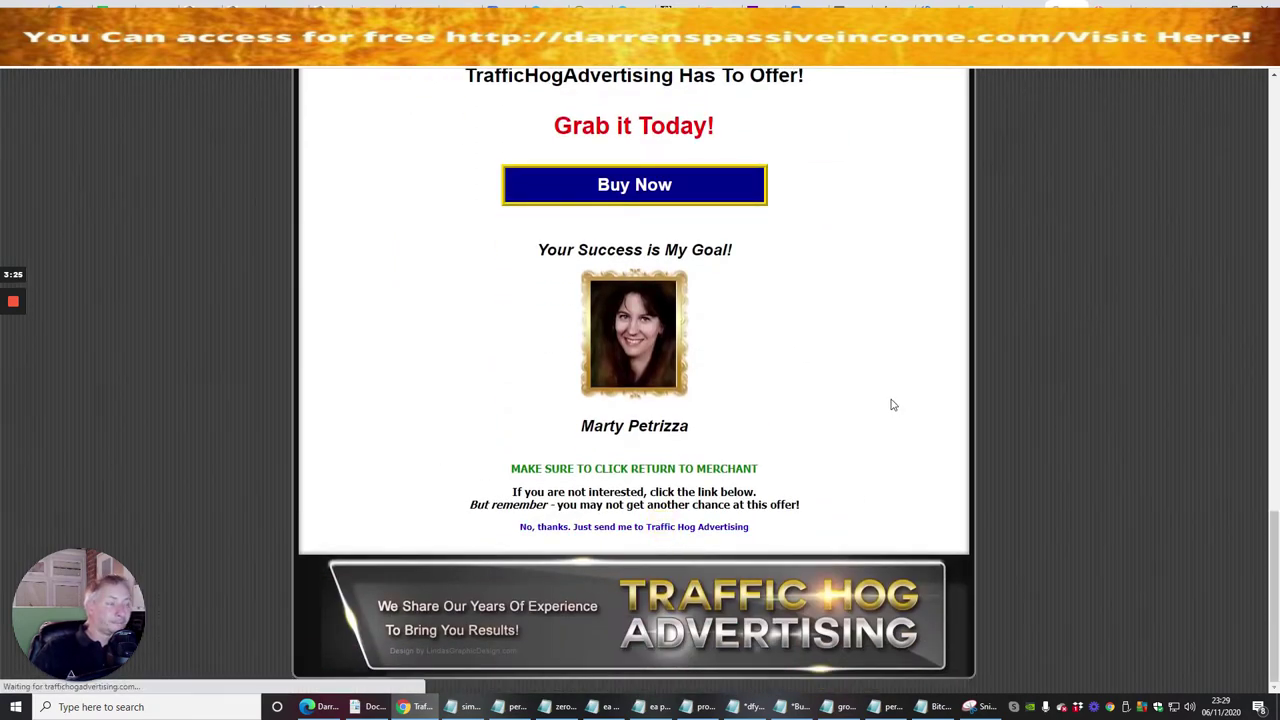
pyautogui.scroll(-8, 928, 332)
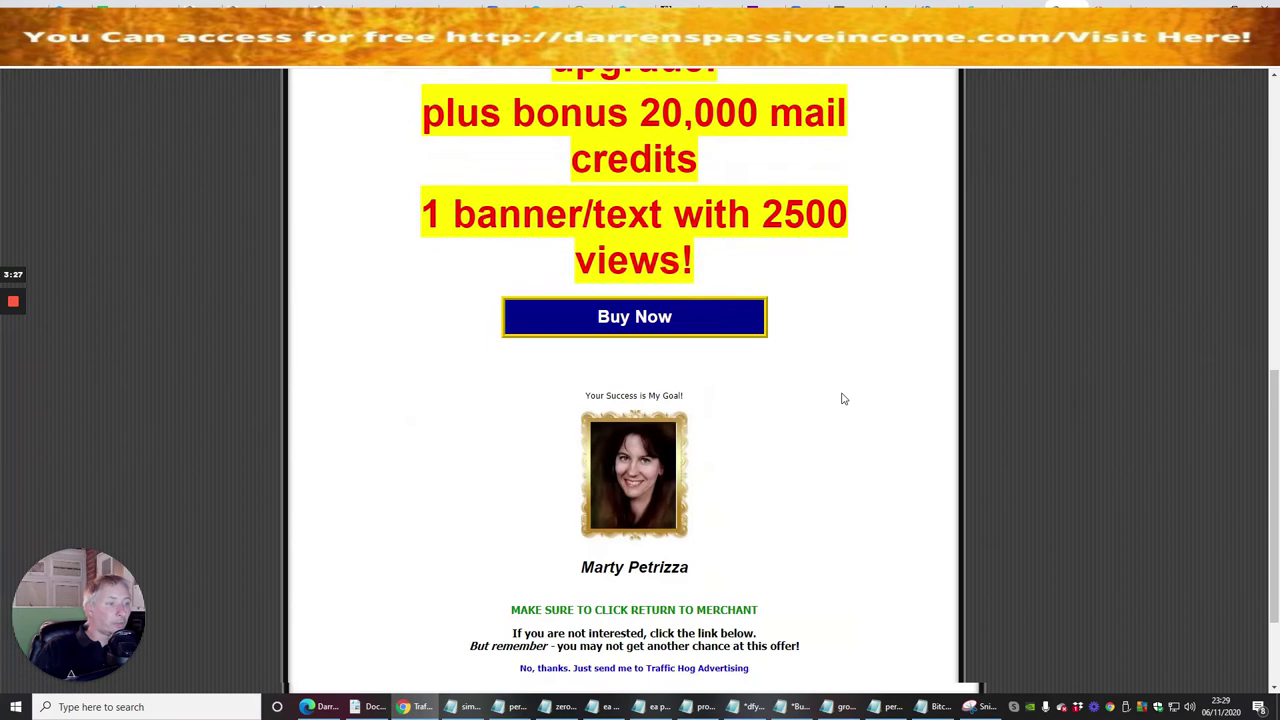
pyautogui.click(666, 523)
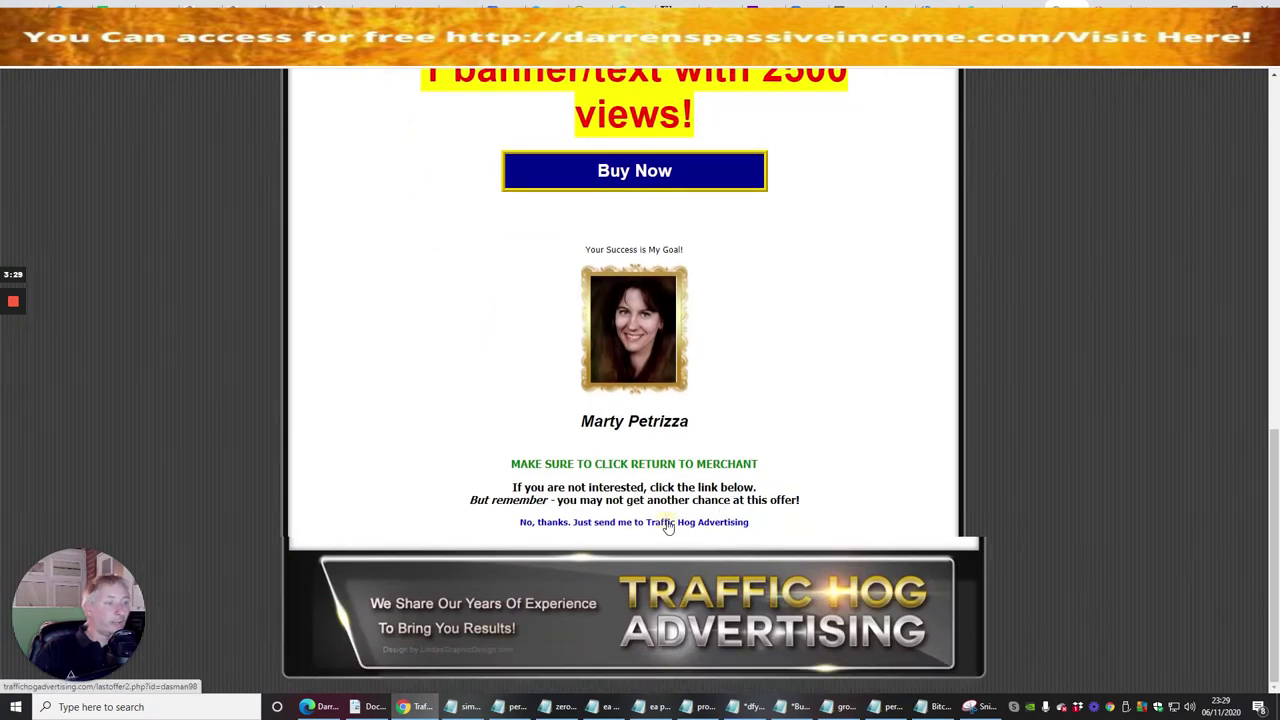
pyautogui.scroll(-8, 775, 340)
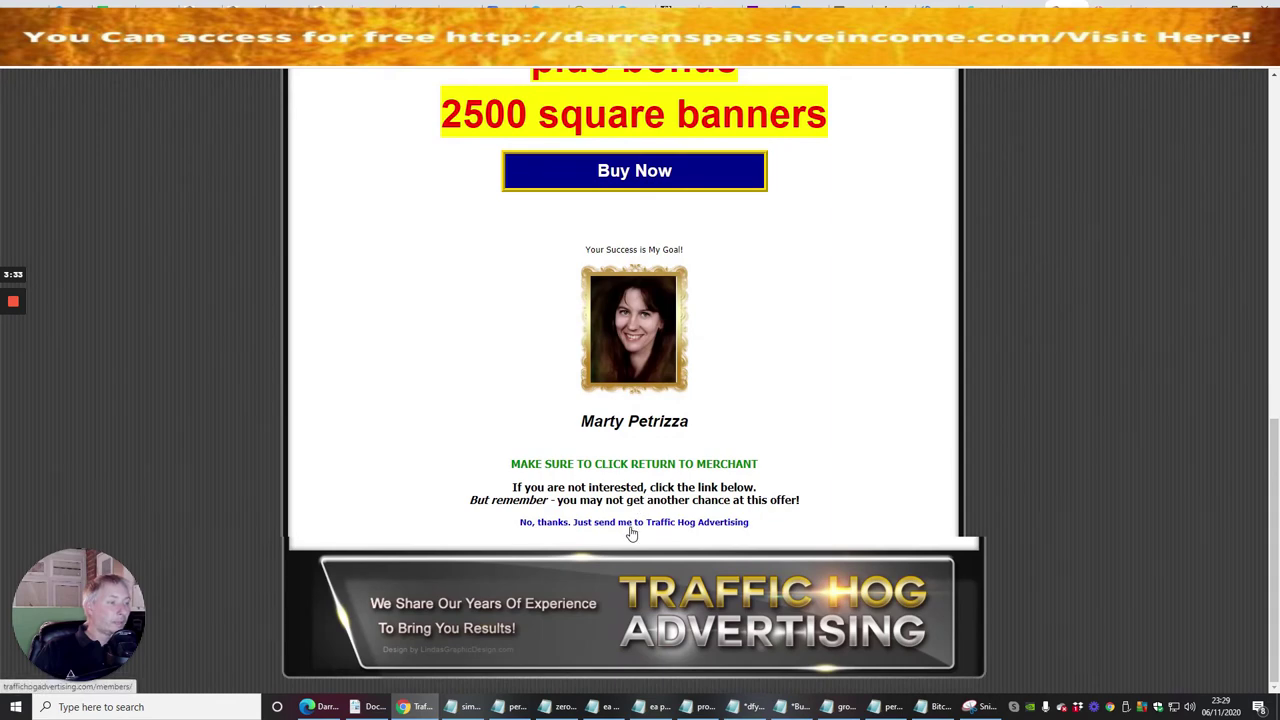
pyautogui.click(629, 523)
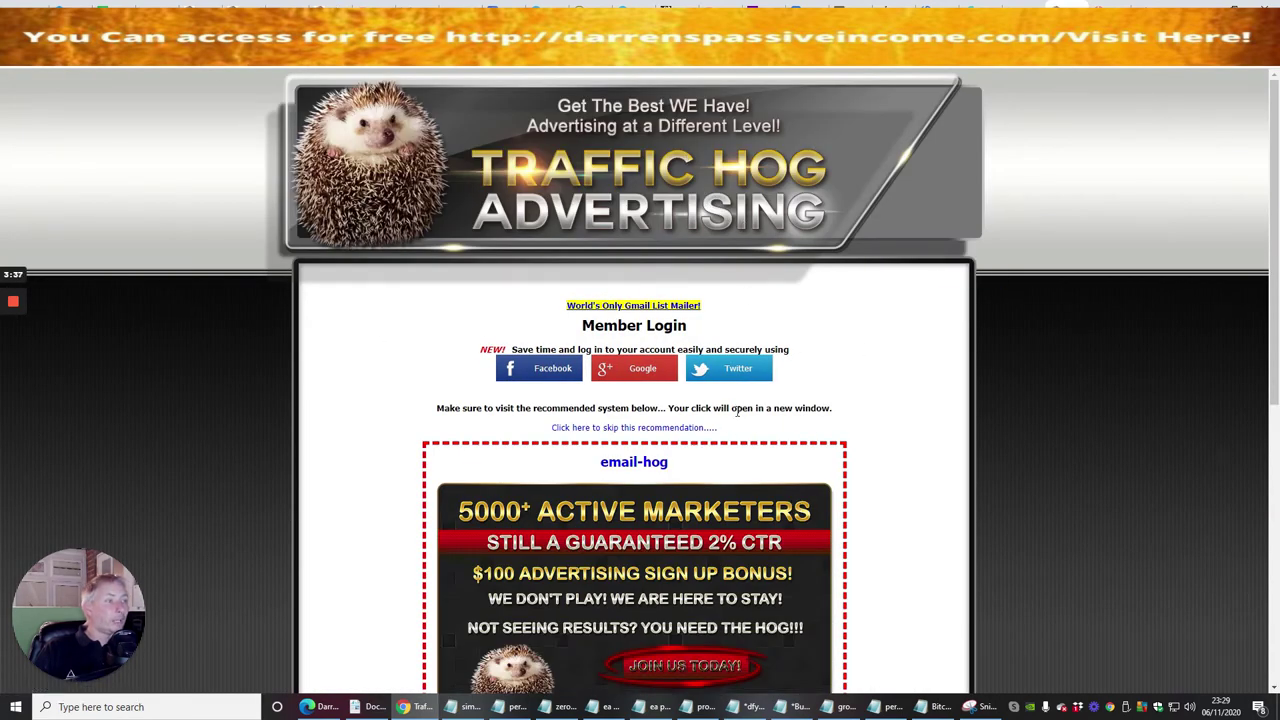
# - Enter the account username in the member login form below the email-hog recommendation
pyautogui.scroll(-4, 810, 337)
pyautogui.scroll(-1, 810, 337)
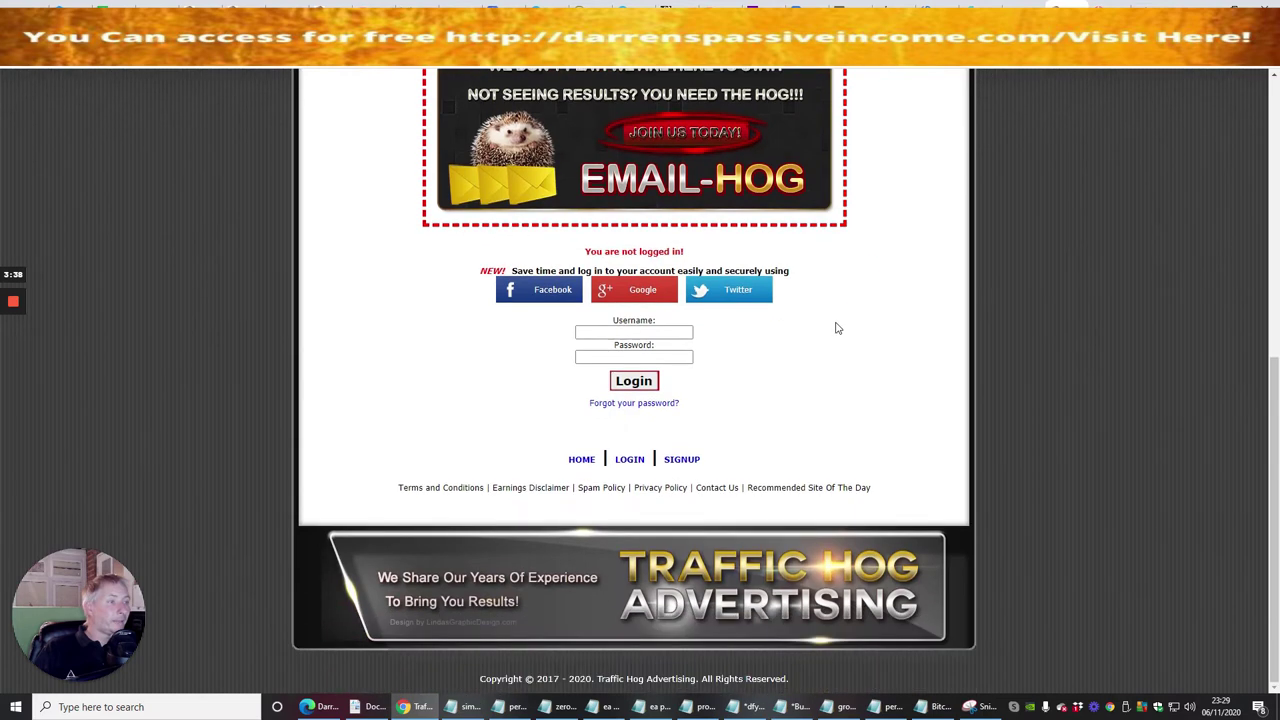
pyautogui.click(638, 338)
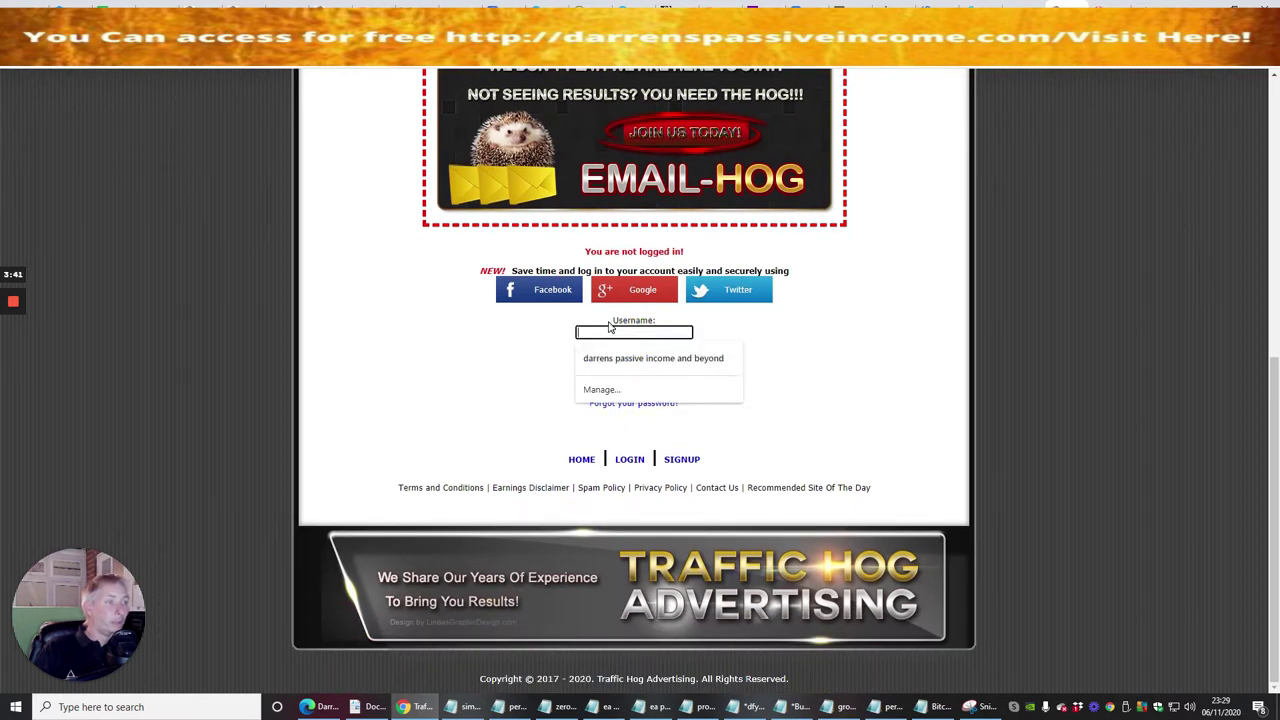
pyautogui.click(611, 328)
pyautogui.click(612, 331)
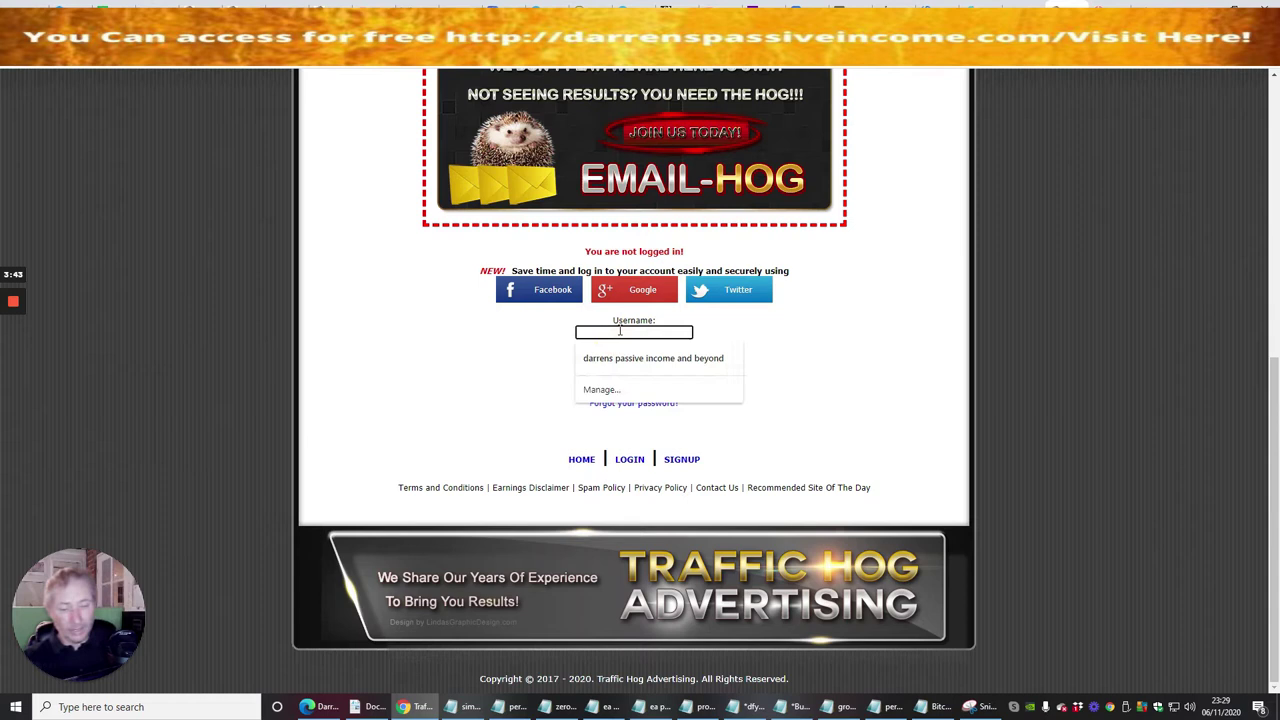
pyautogui.write('dasman98')
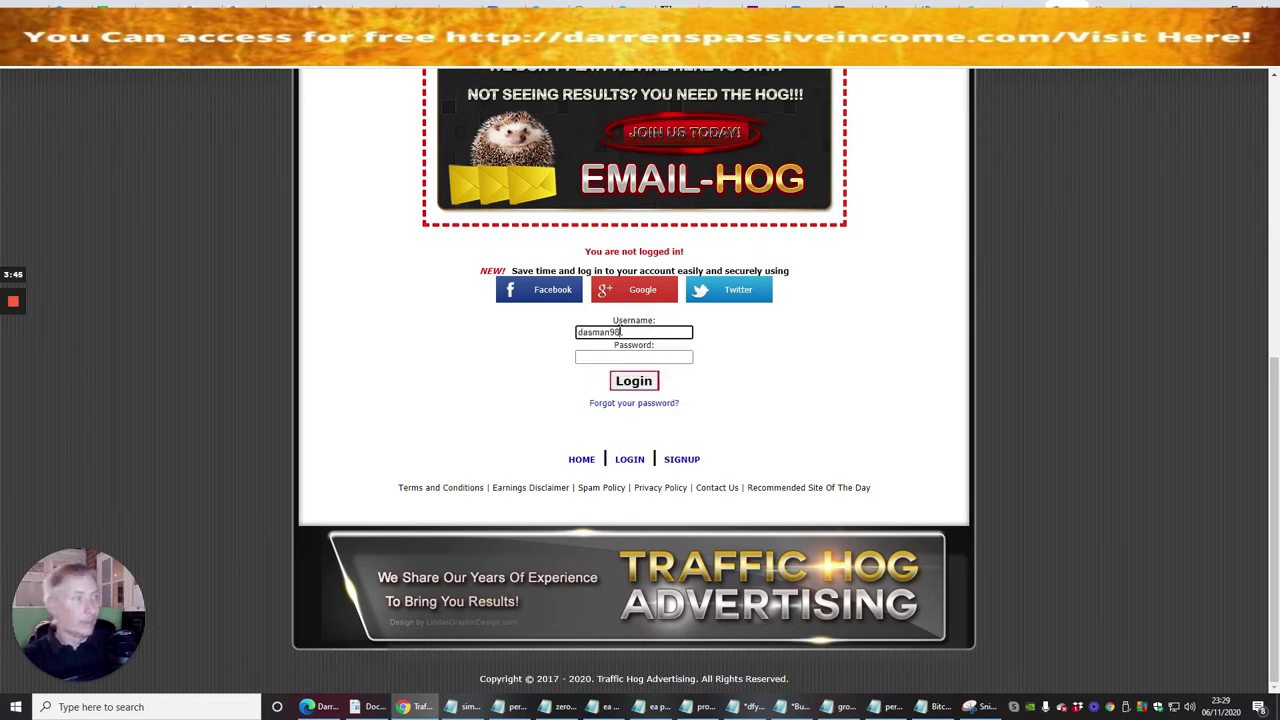
pyautogui.click(625, 357)
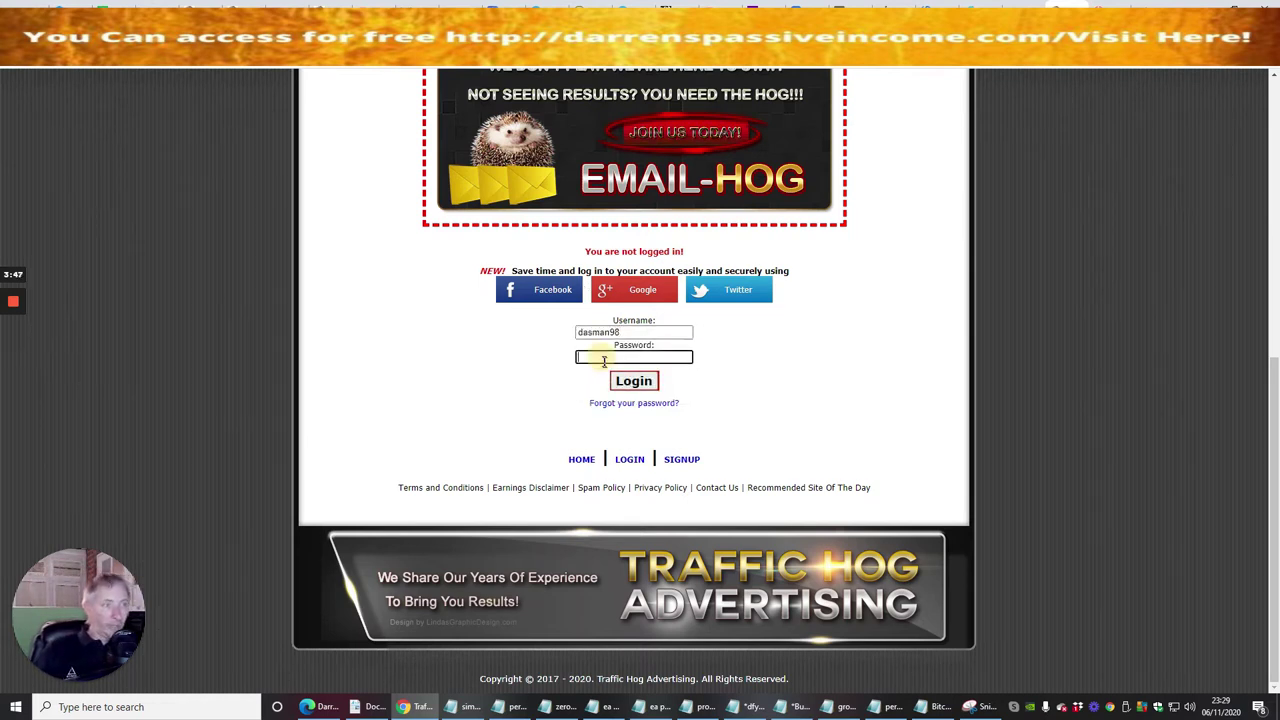
# - Get the password from the Gmail message "Your Traffic Hog Advertising account details" and return to the member login page
pyautogui.hotkey('ctrl', 'Tab')
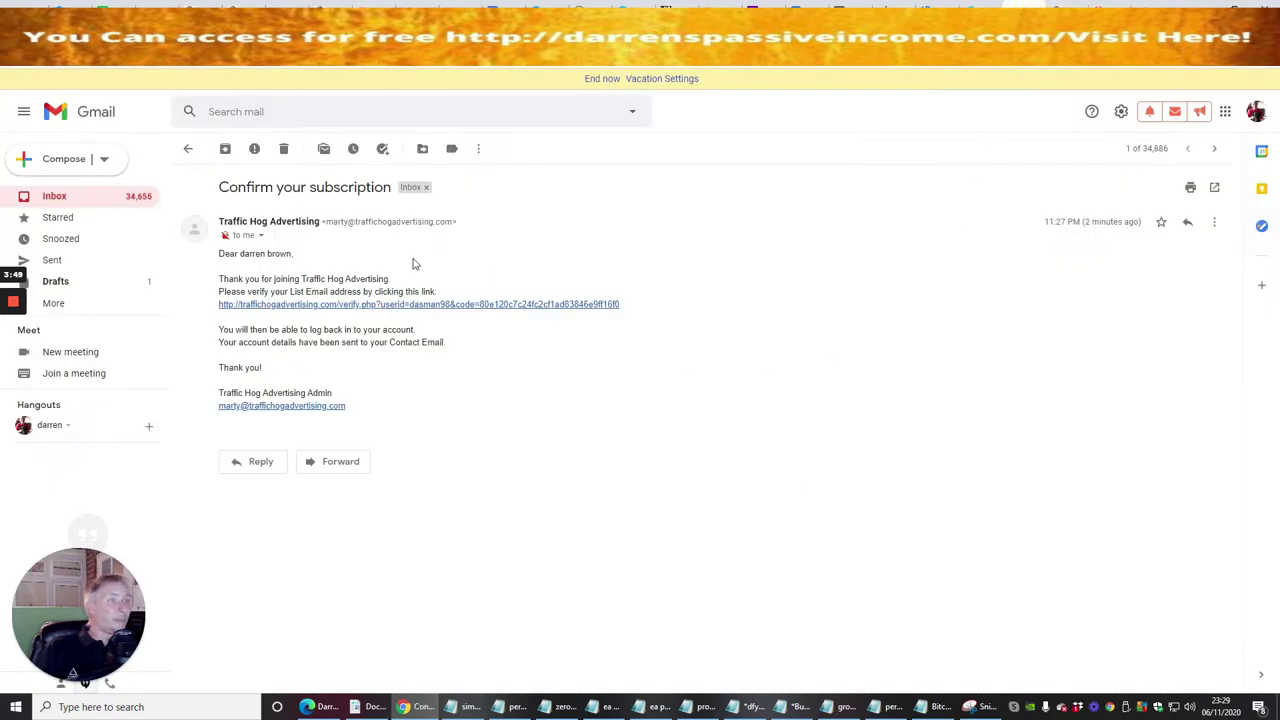
pyautogui.click(187, 148)
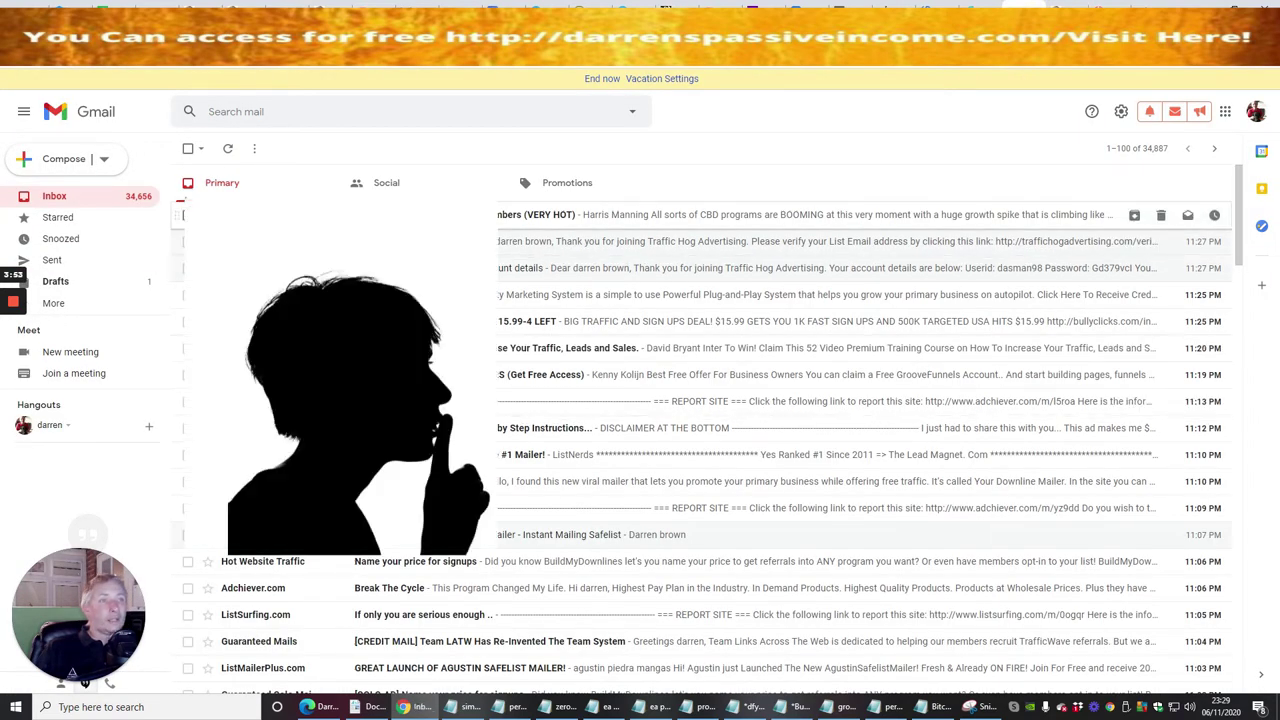
pyautogui.click(400, 268)
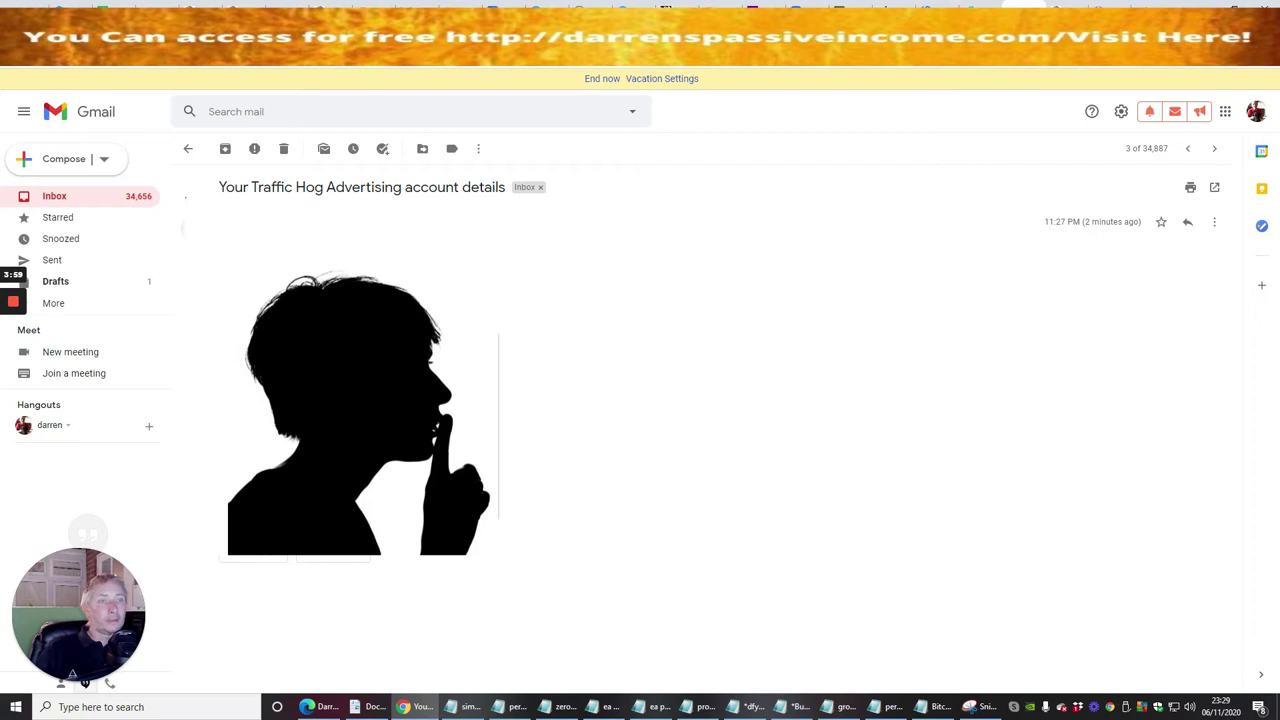
pyautogui.click(209, 5)
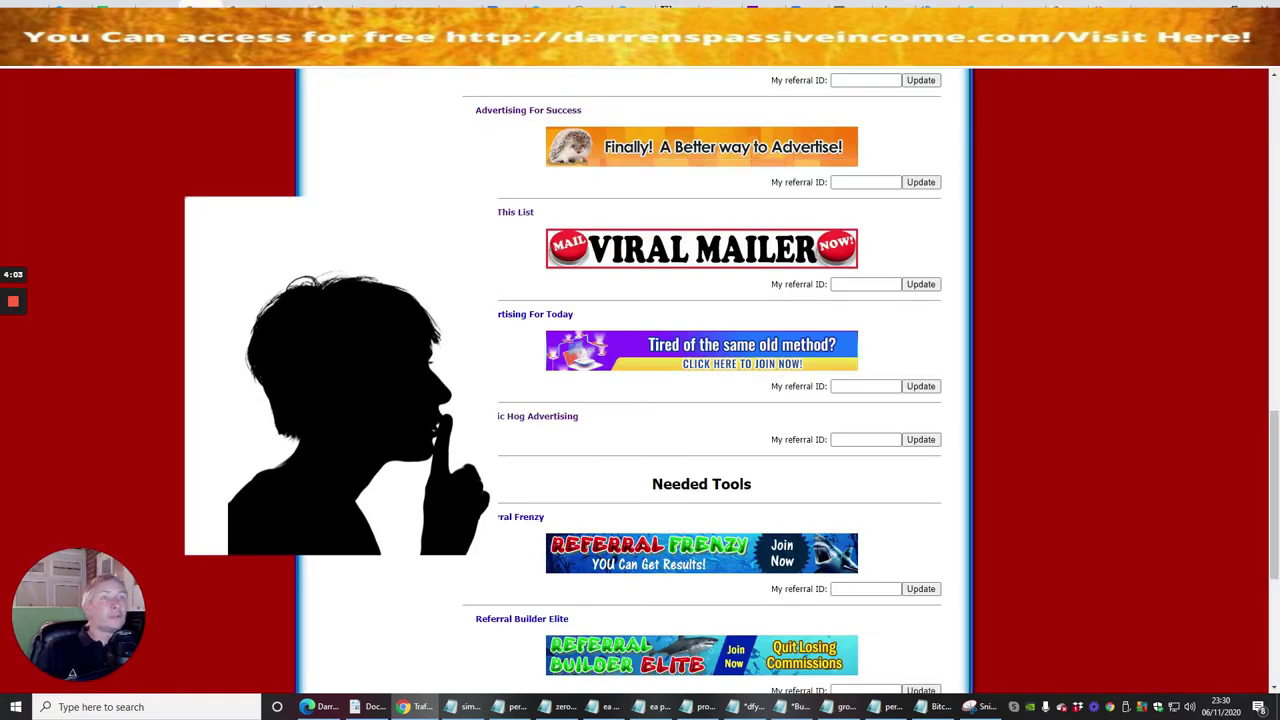
pyautogui.click(236, 5)
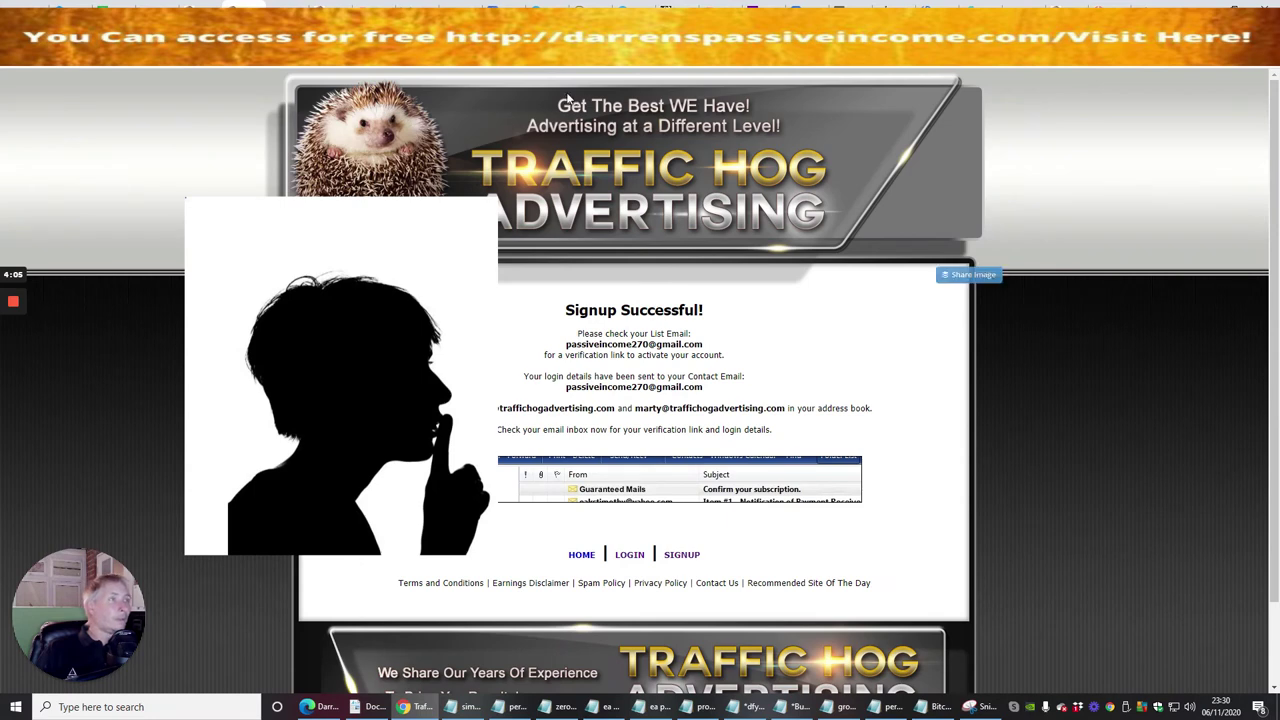
pyautogui.click(1090, 5)
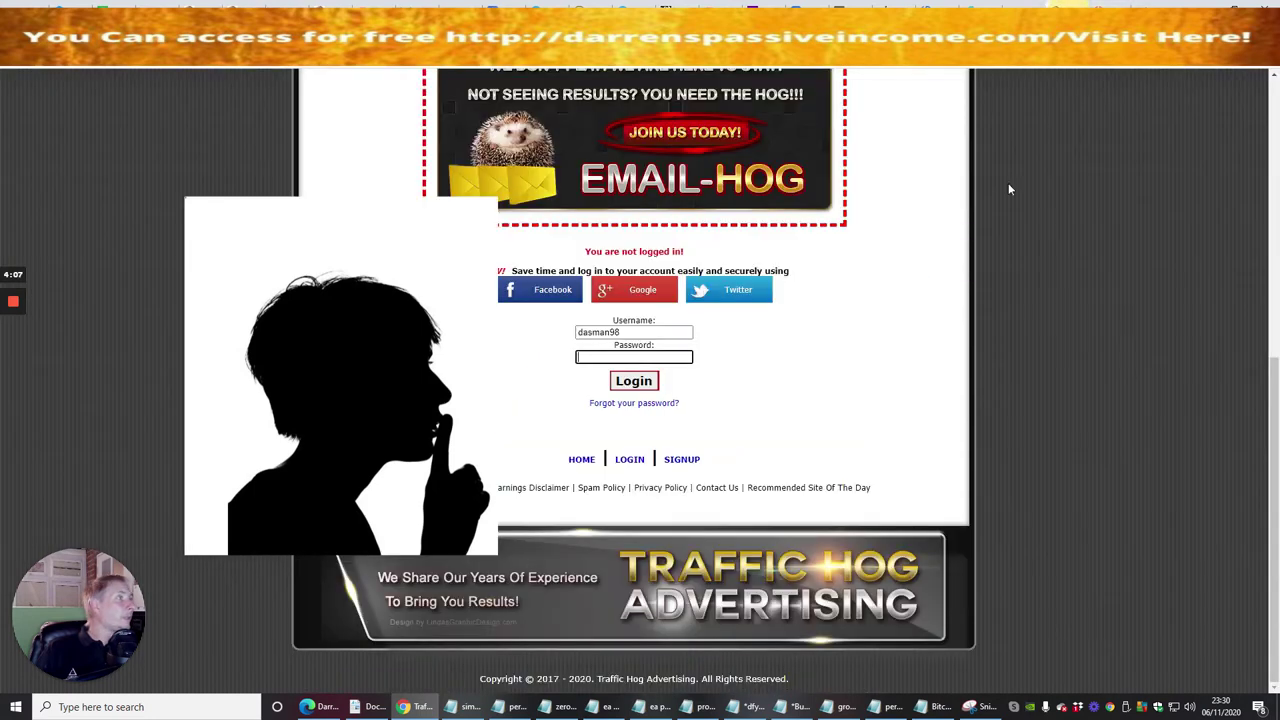
# - Paste the account password without extra characters, log in and save the password in the browser
pyautogui.click(593, 355)
pyautogui.rightClick(593, 355)
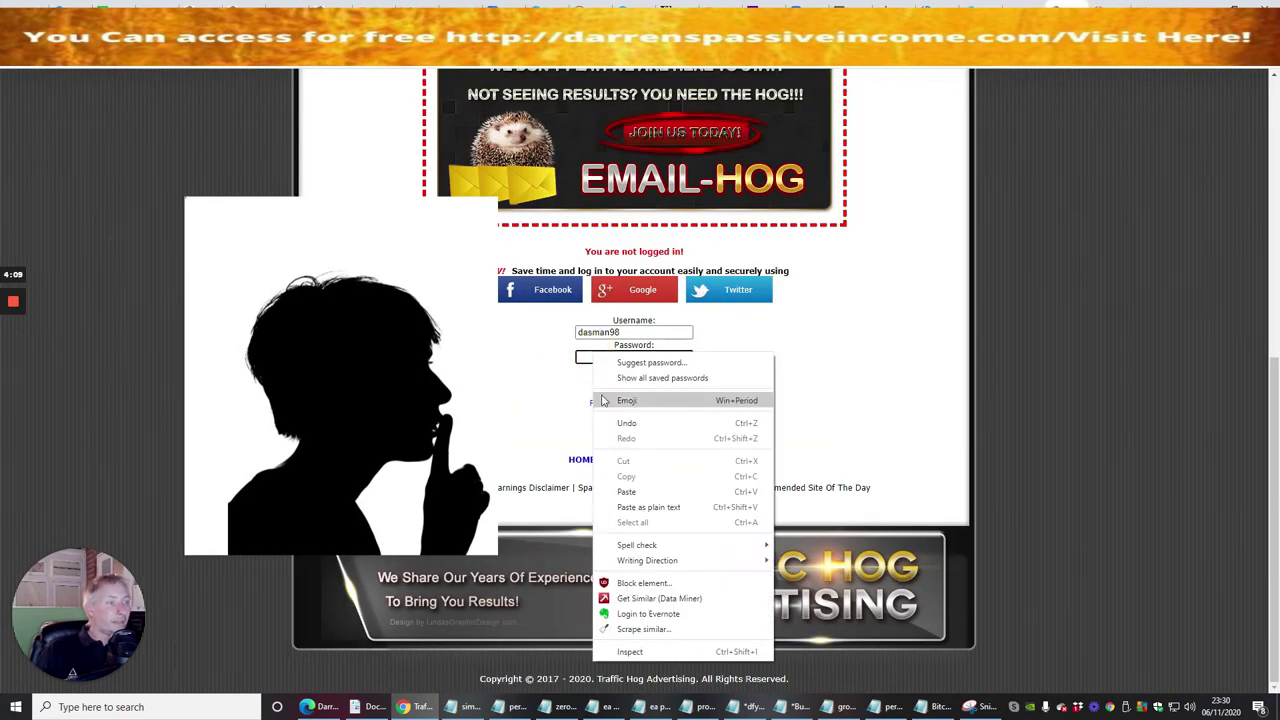
pyautogui.click(615, 487)
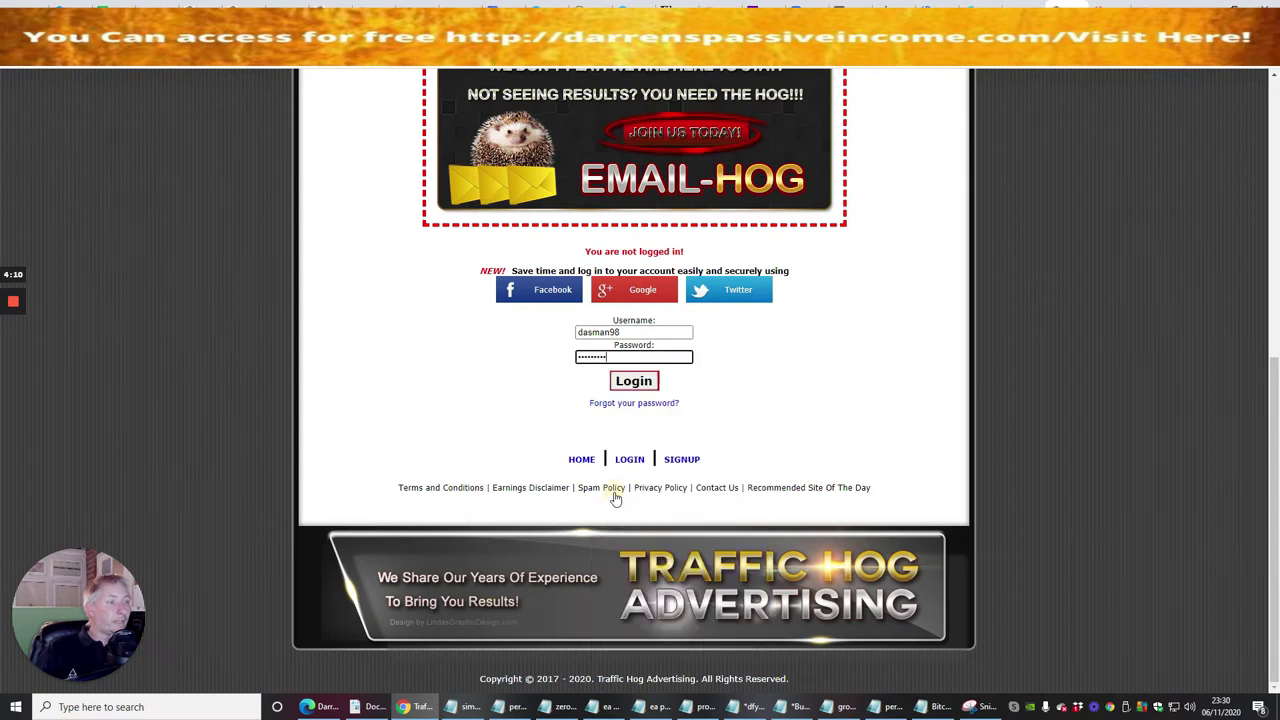
pyautogui.click(580, 356)
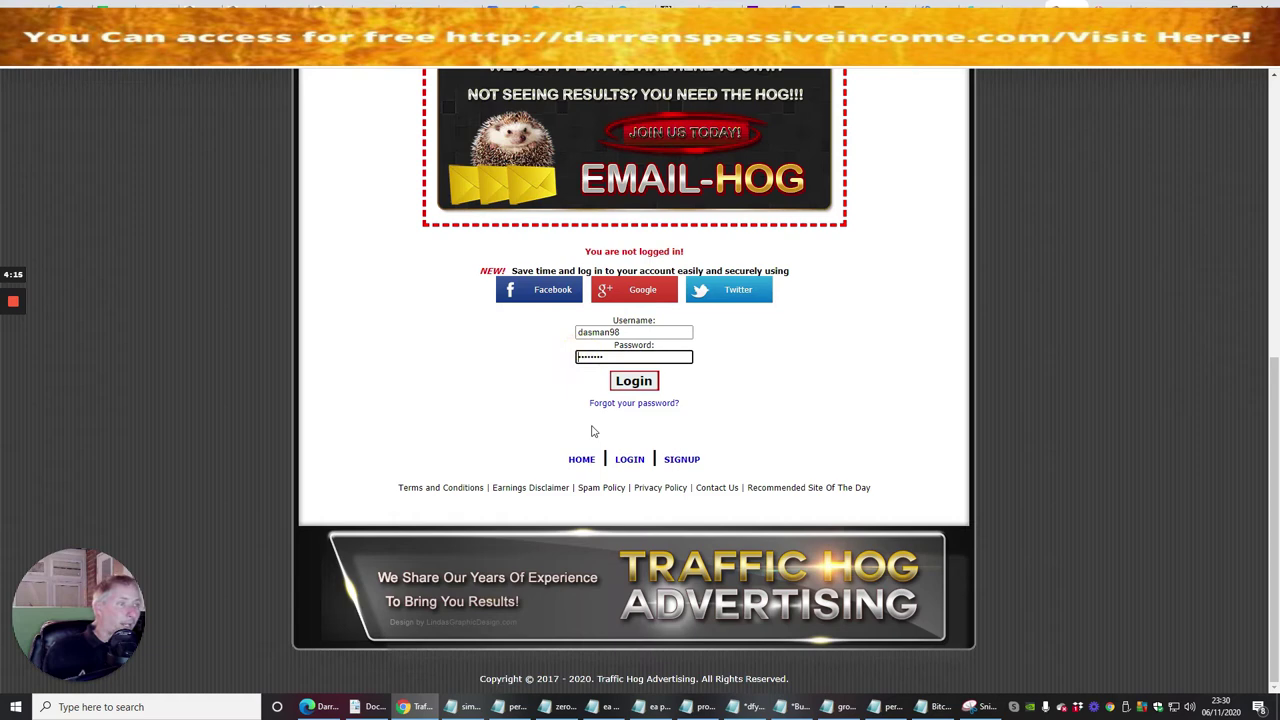
pyautogui.click(633, 381)
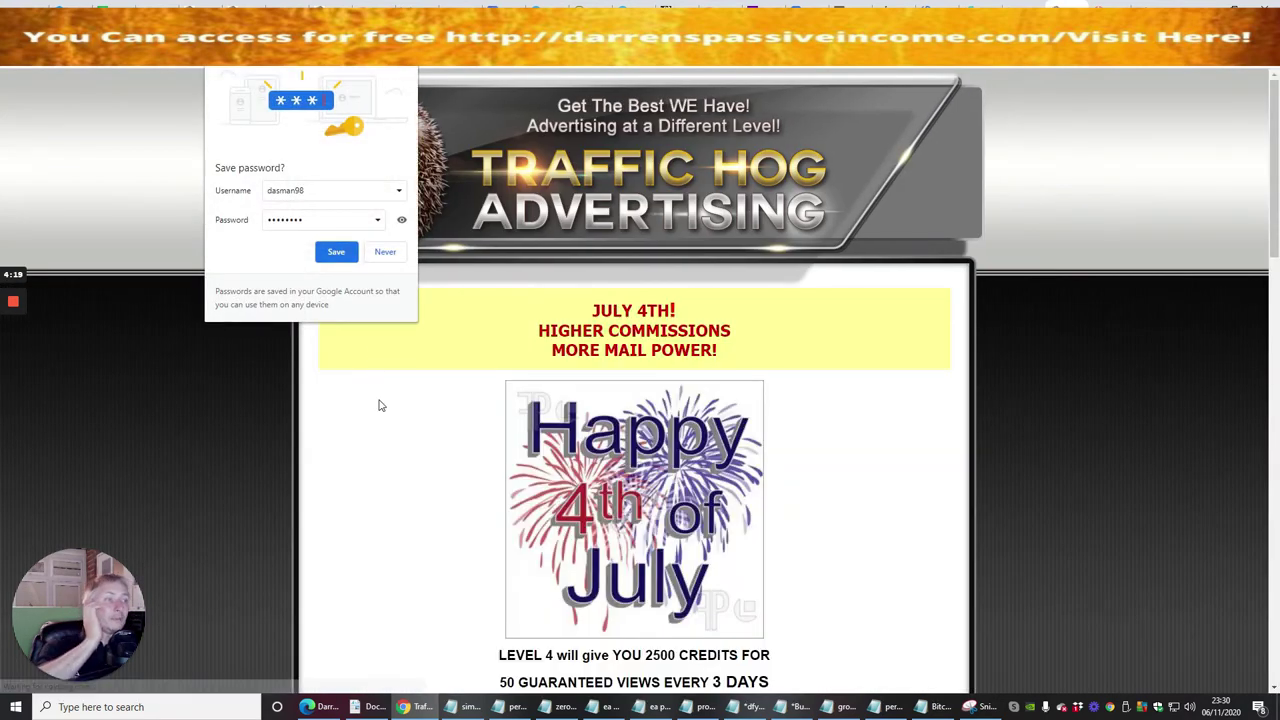
pyautogui.click(331, 246)
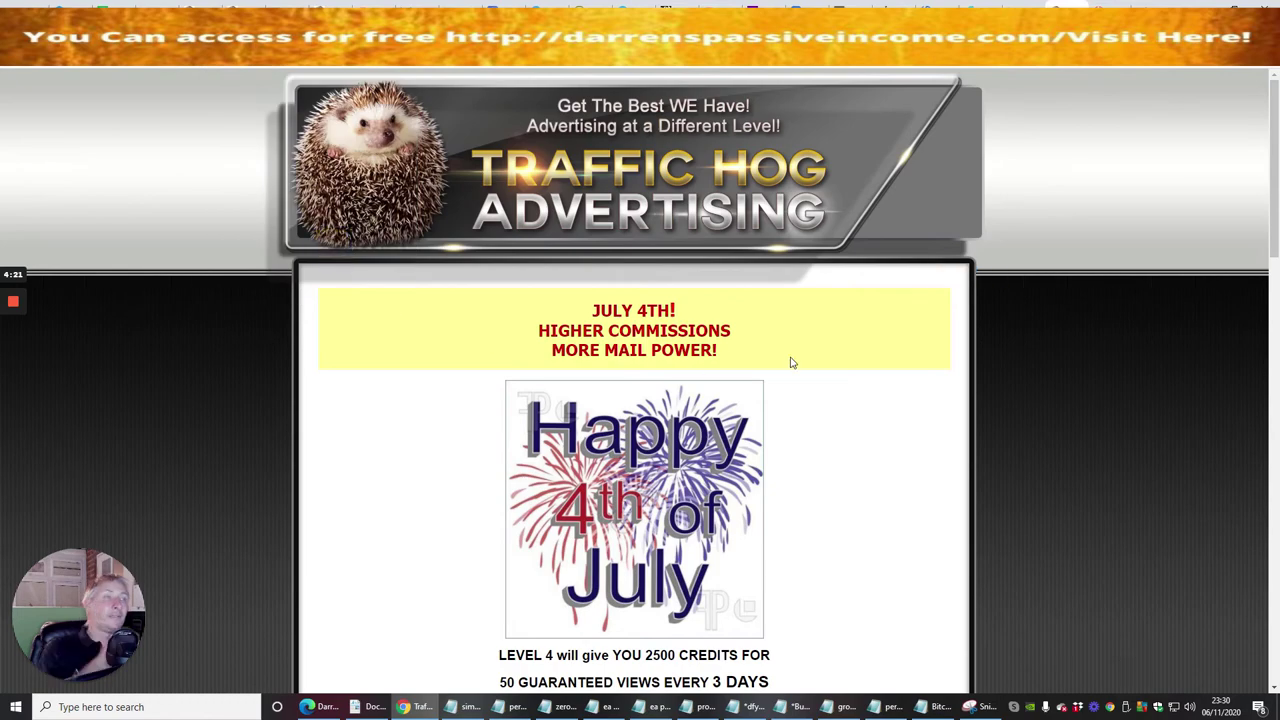
# - Review the July 4th Lifetime Level 5 offer with its advertising package and decline it
pyautogui.scroll(-15, 876, 434)
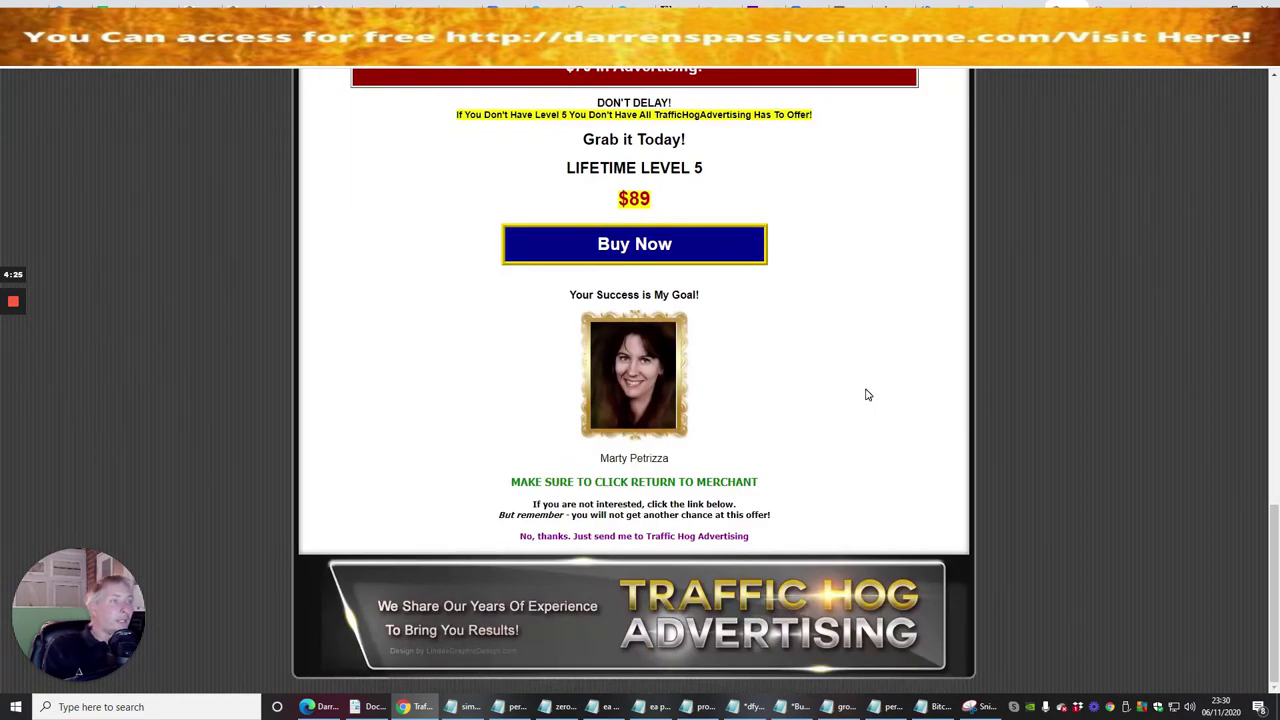
pyautogui.scroll(2, 867, 395)
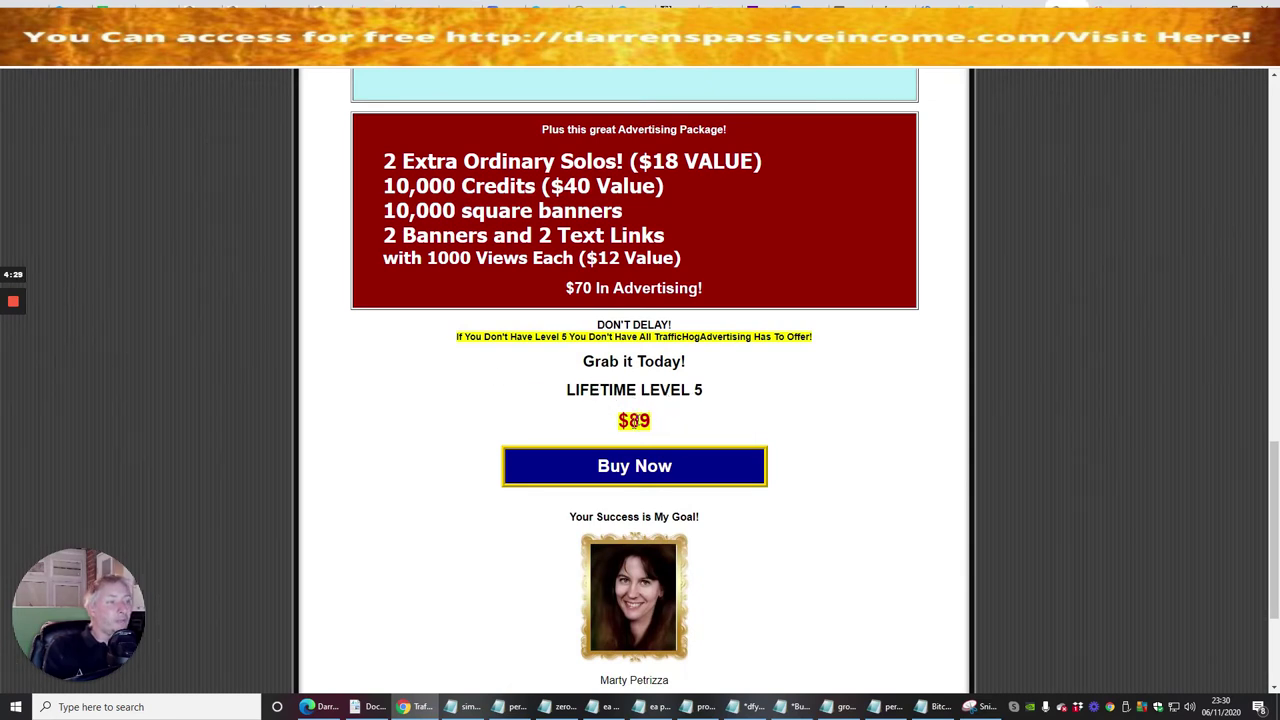
pyautogui.scroll(-1, 745, 227)
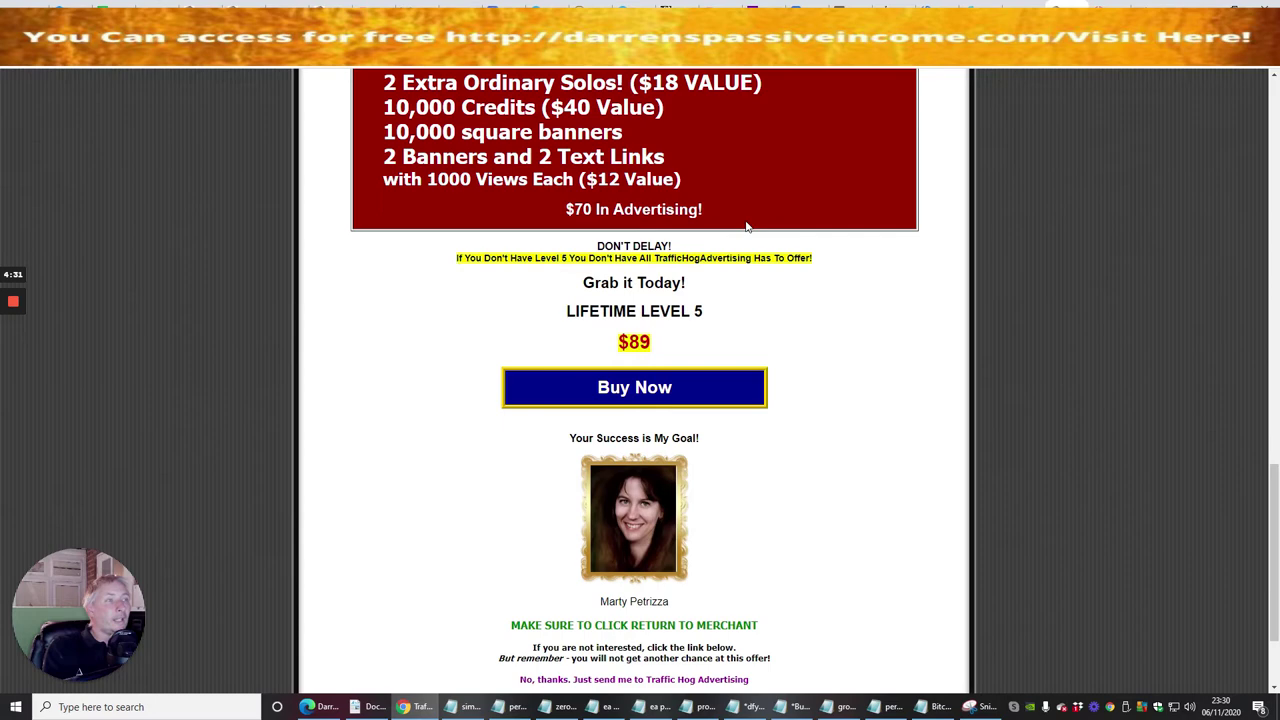
pyautogui.scroll(2, 745, 227)
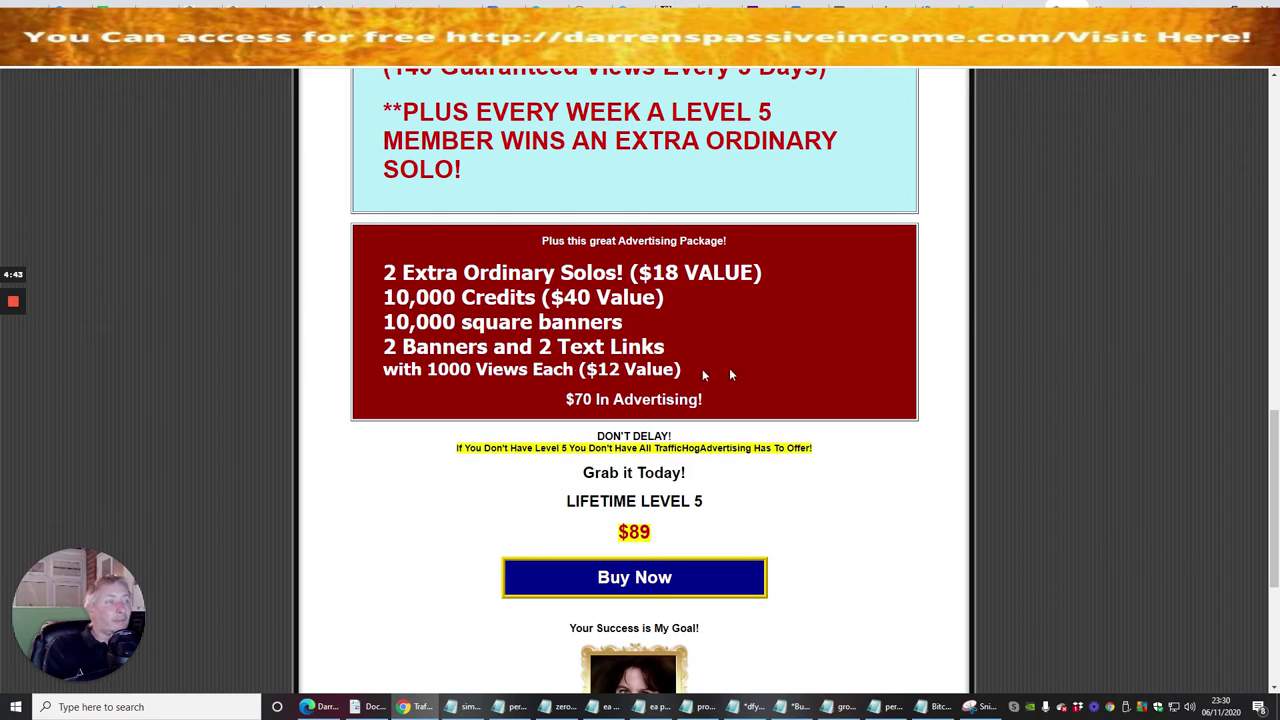
pyautogui.scroll(-3, 760, 365)
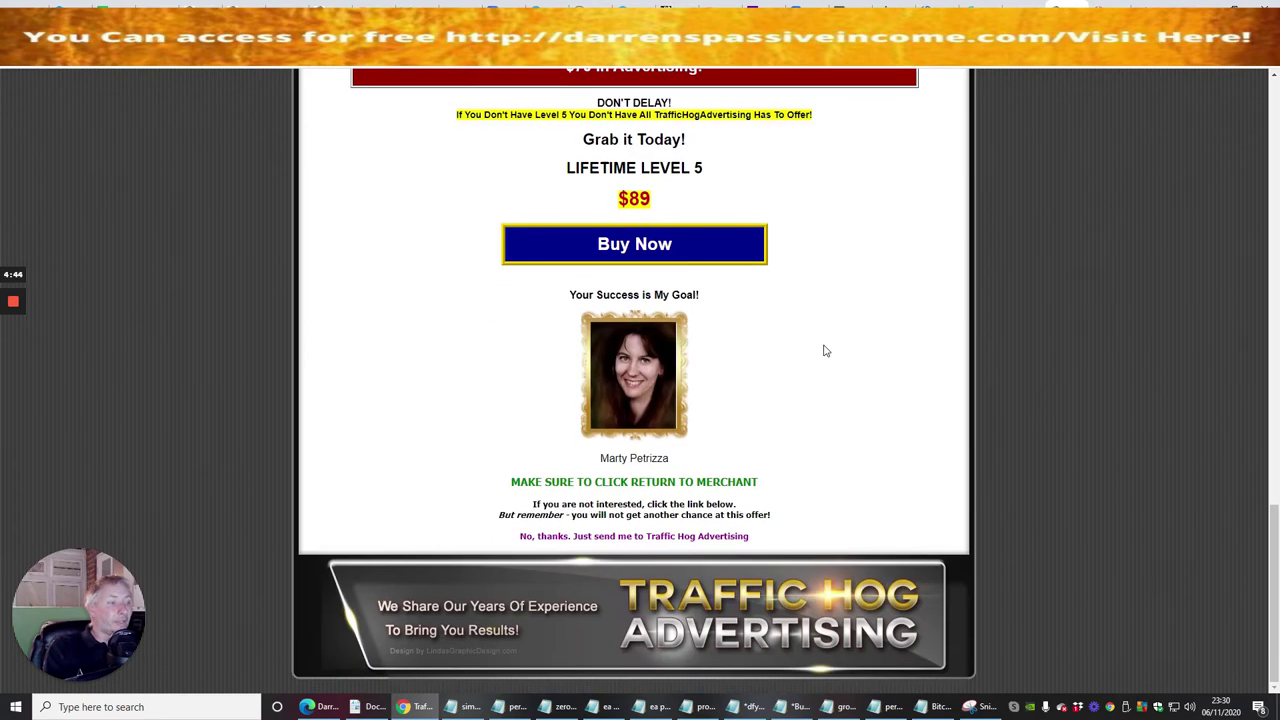
pyautogui.click(633, 538)
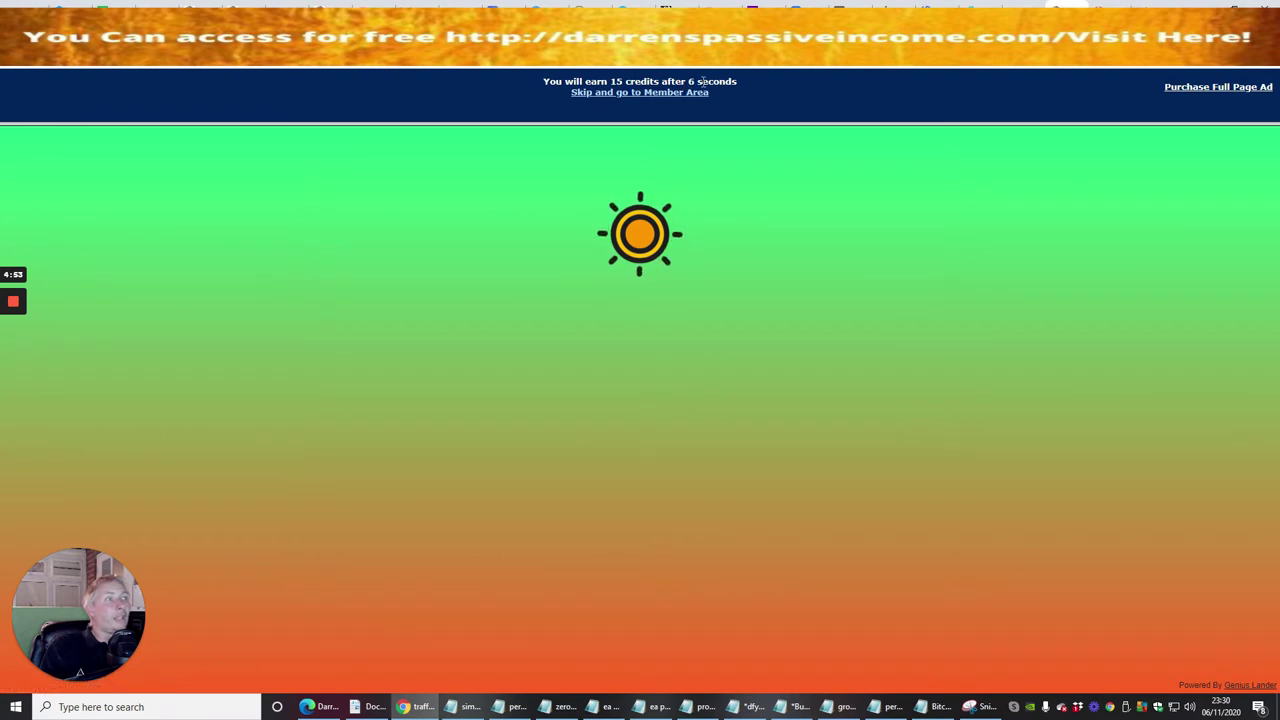
# - Set the system volume to 53 while the full-page ad is showing
pyautogui.click(1189, 707)
pyautogui.moveTo(1183, 672); pyautogui.dragTo(1164, 675)
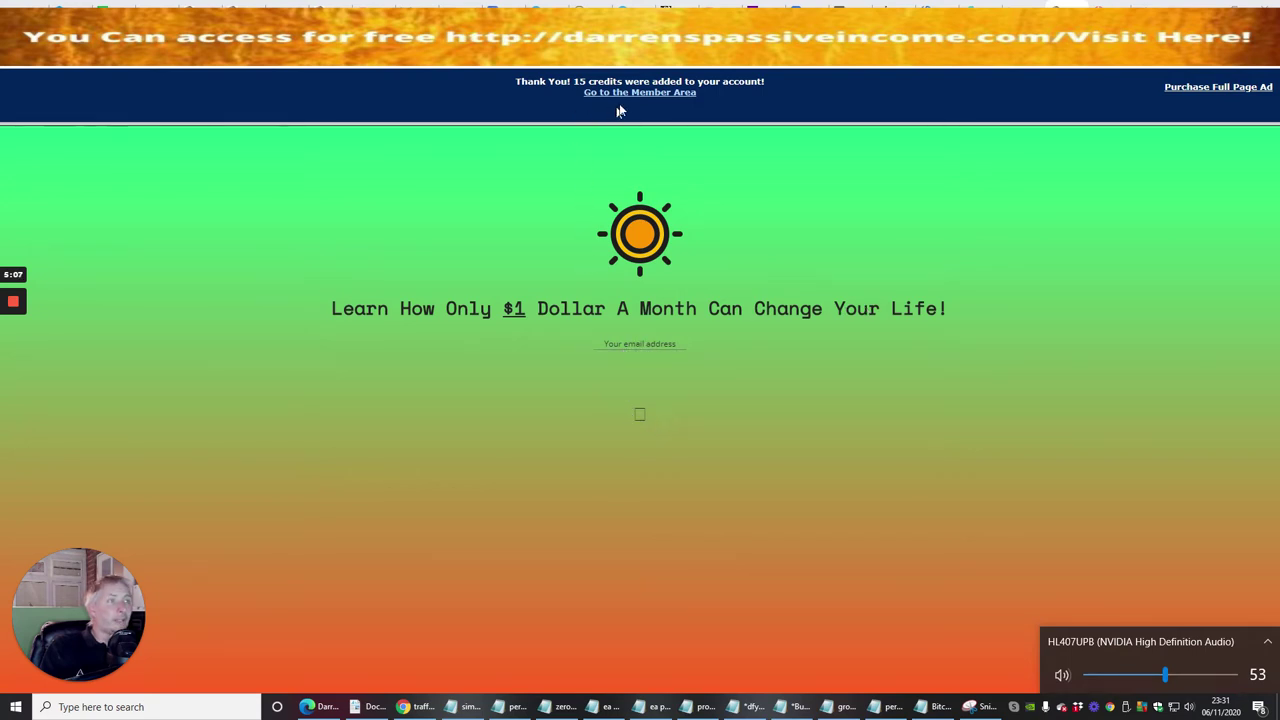
pyautogui.click(892, 429)
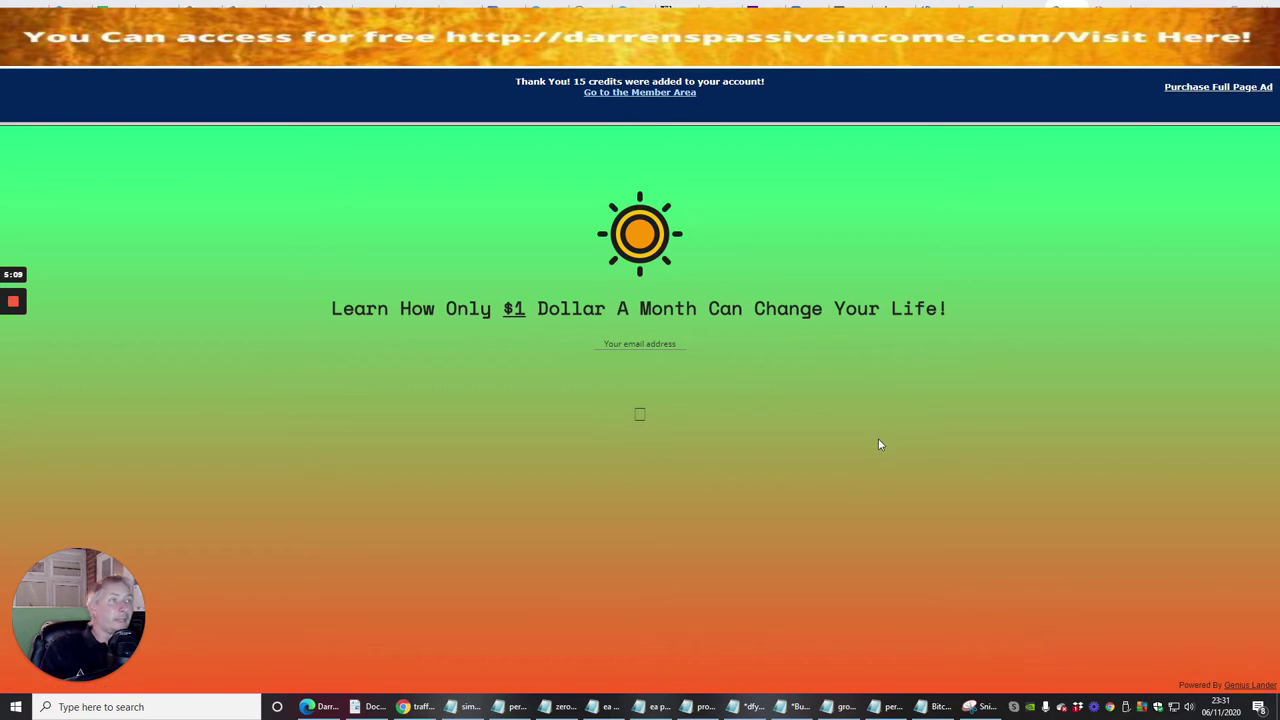
# - Enter the member area, submit Bitcoin as the commission payment method with the saved wallet address, and continue
pyautogui.click(623, 93)
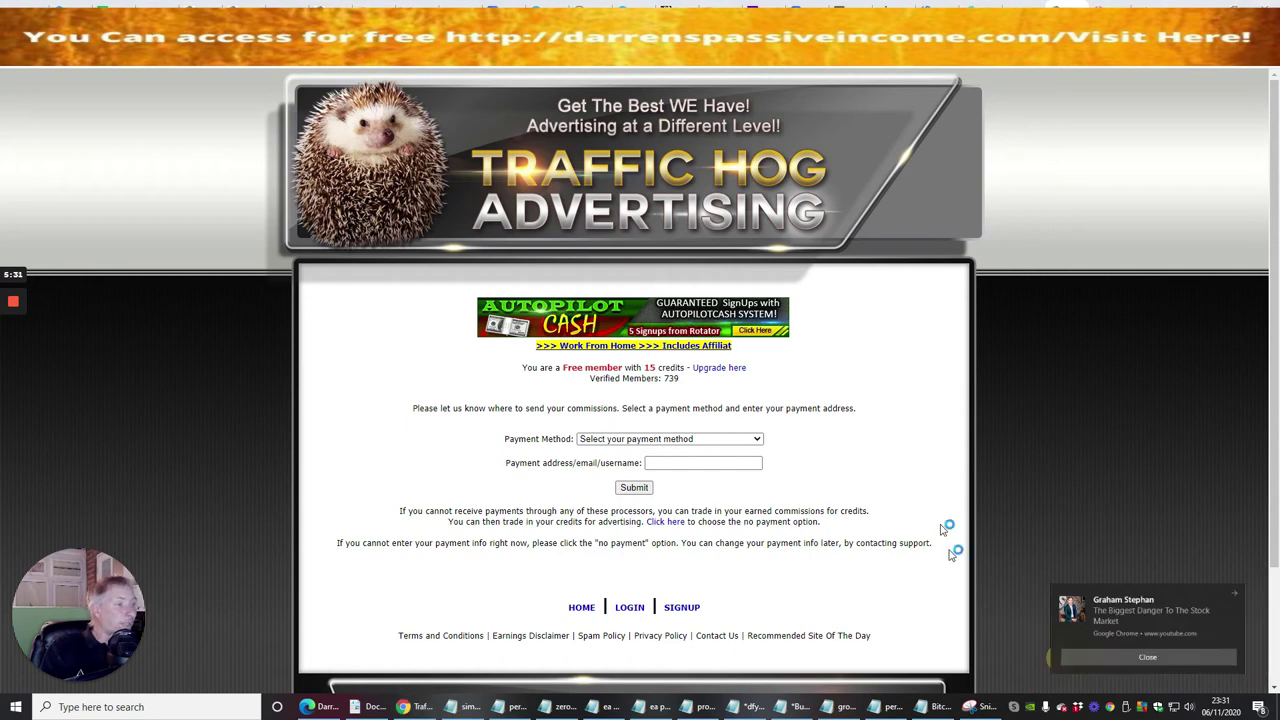
pyautogui.scroll(-1, 884, 381)
pyautogui.scroll(1, 885, 379)
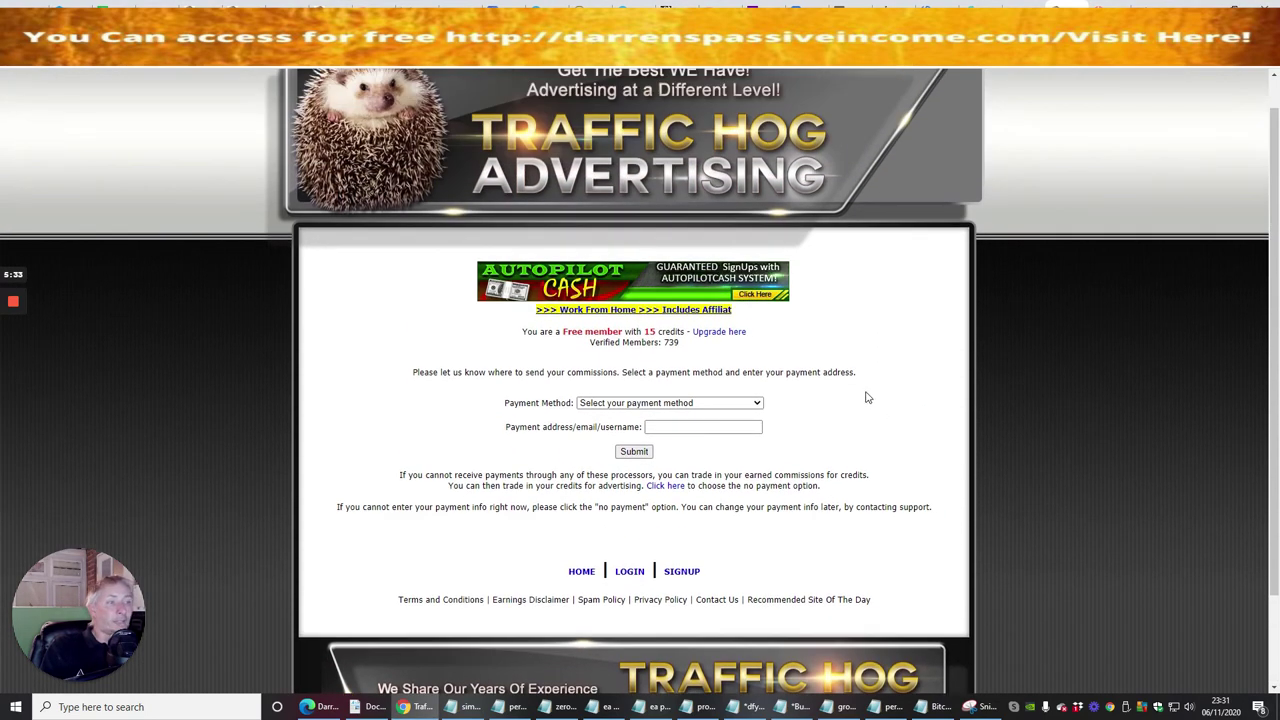
pyautogui.click(759, 404)
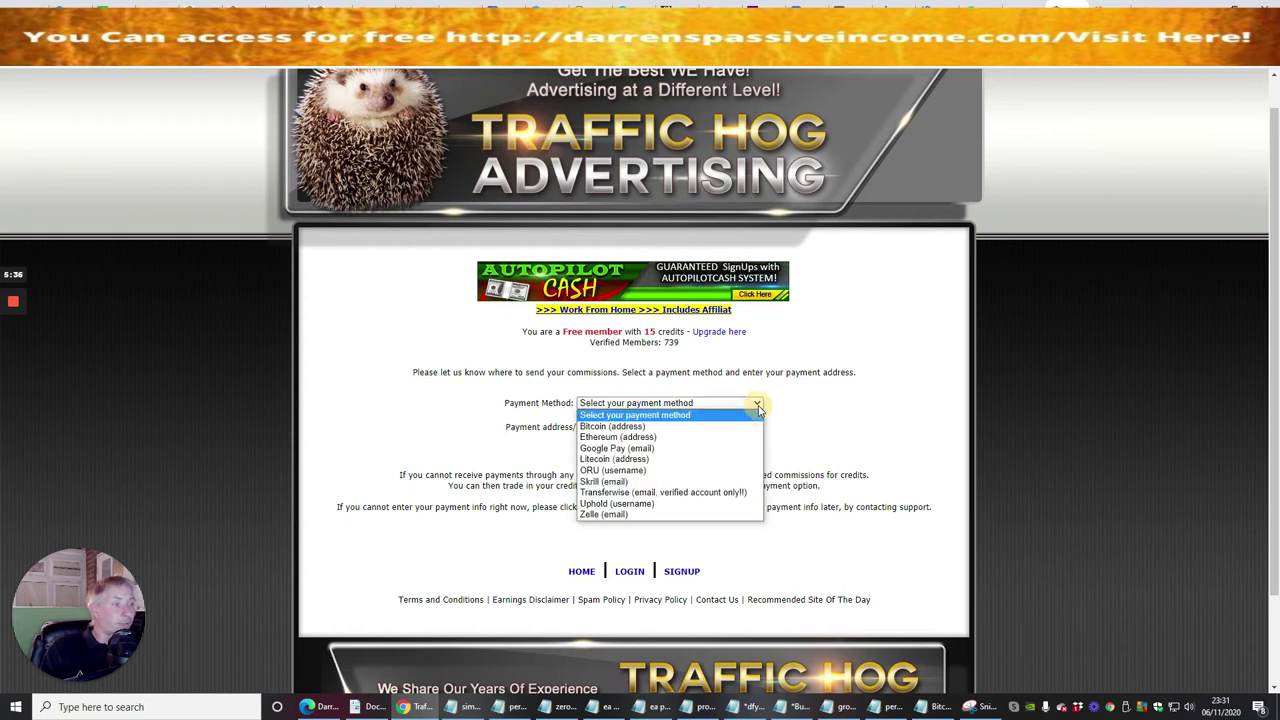
pyautogui.click(720, 427)
pyautogui.click(685, 427)
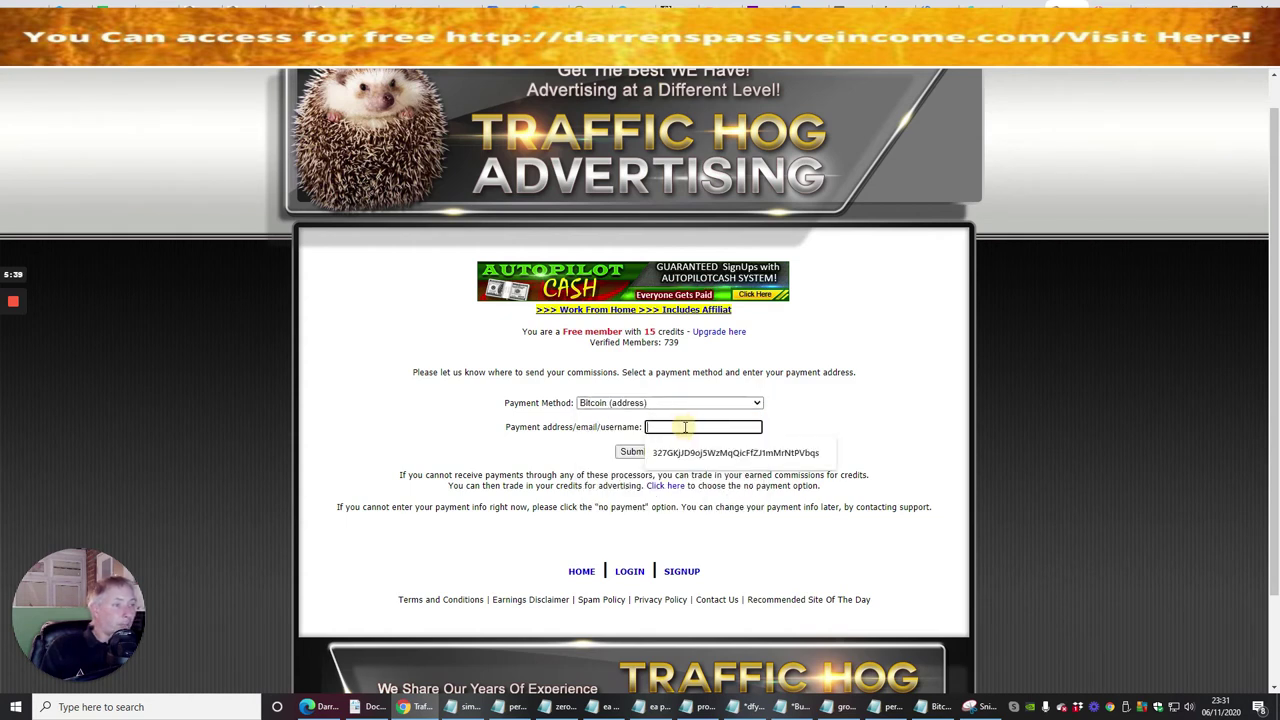
pyautogui.click(714, 455)
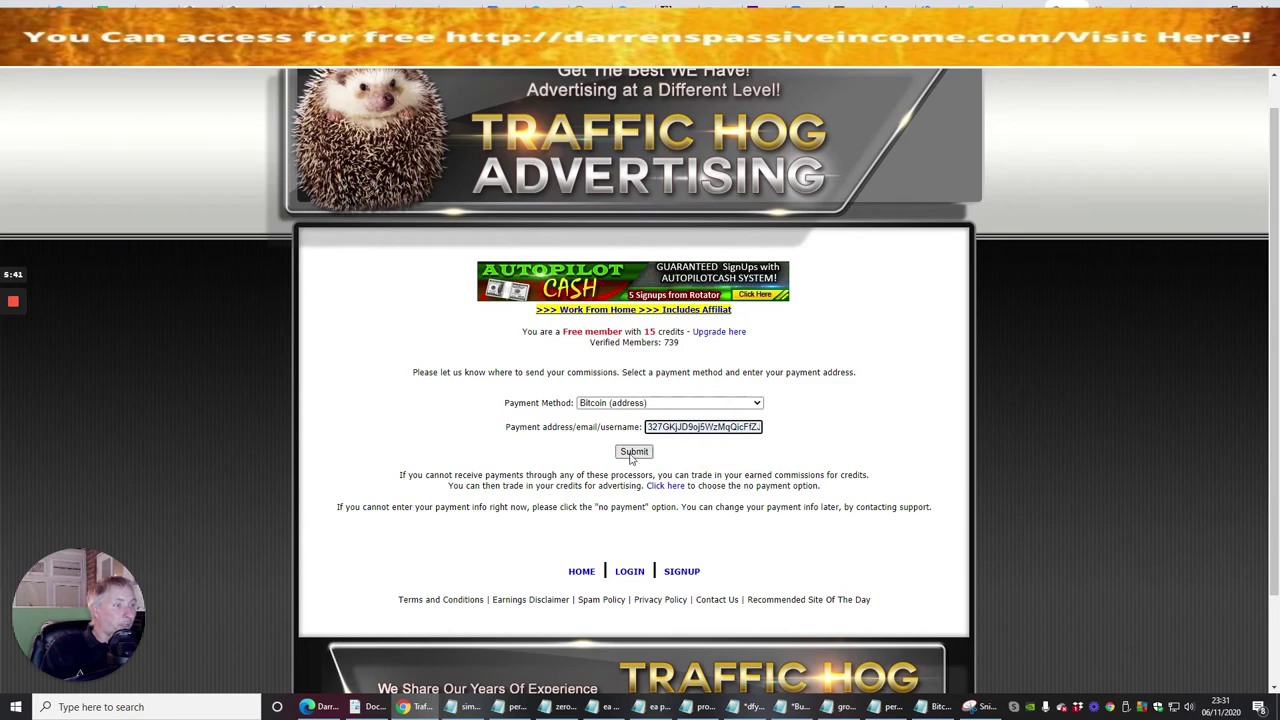
pyautogui.click(633, 452)
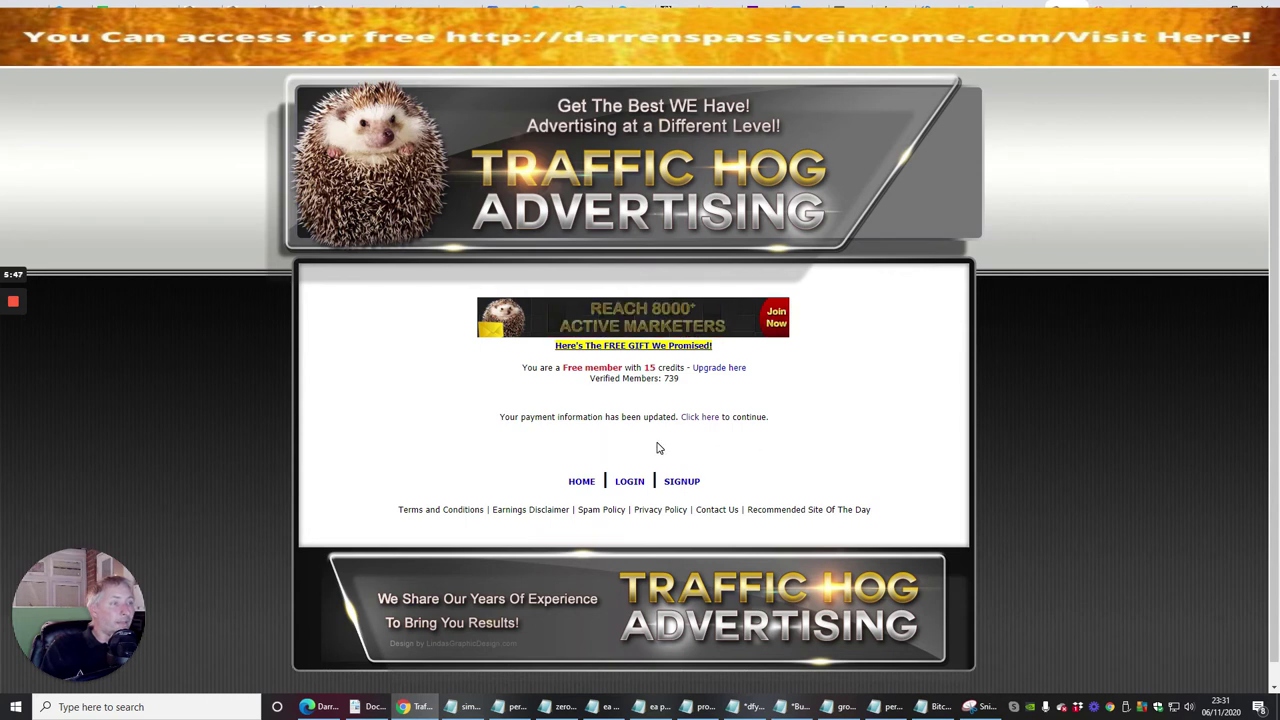
pyautogui.click(706, 416)
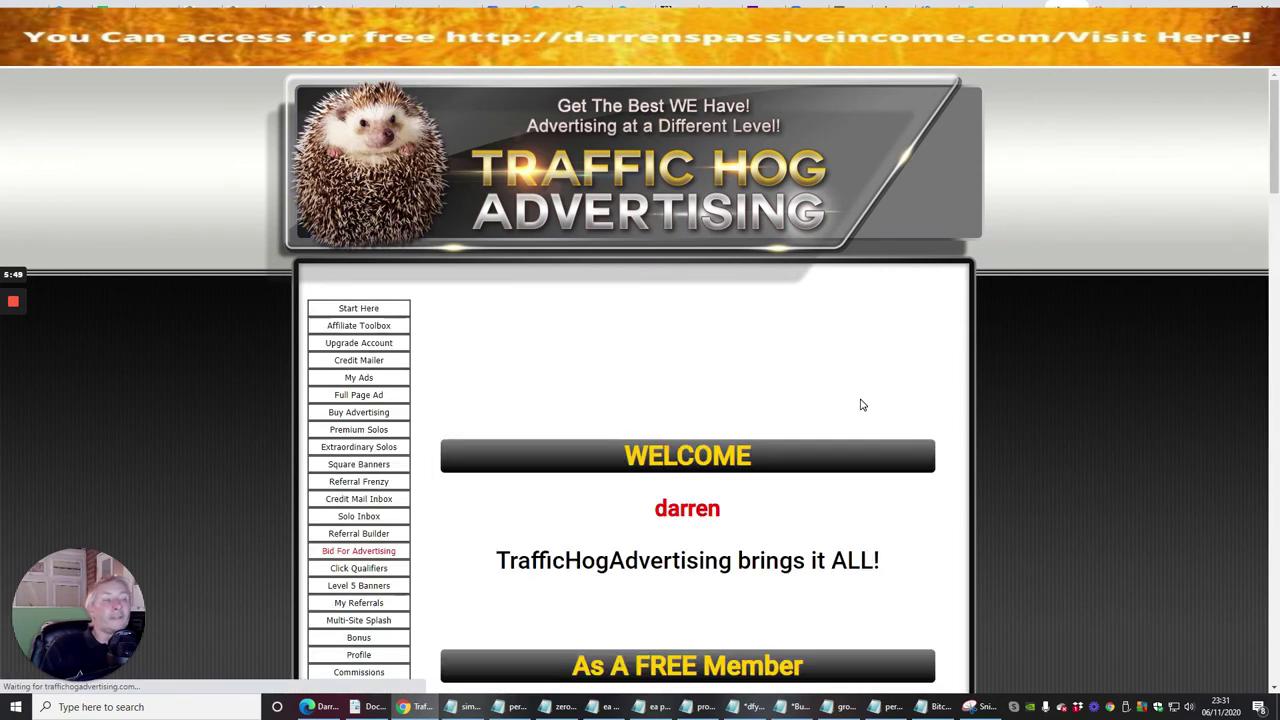
# - Open the Affiliate Toolbox and copy the personal affiliate link for Traffic Hog Advertising
pyautogui.click(371, 336)
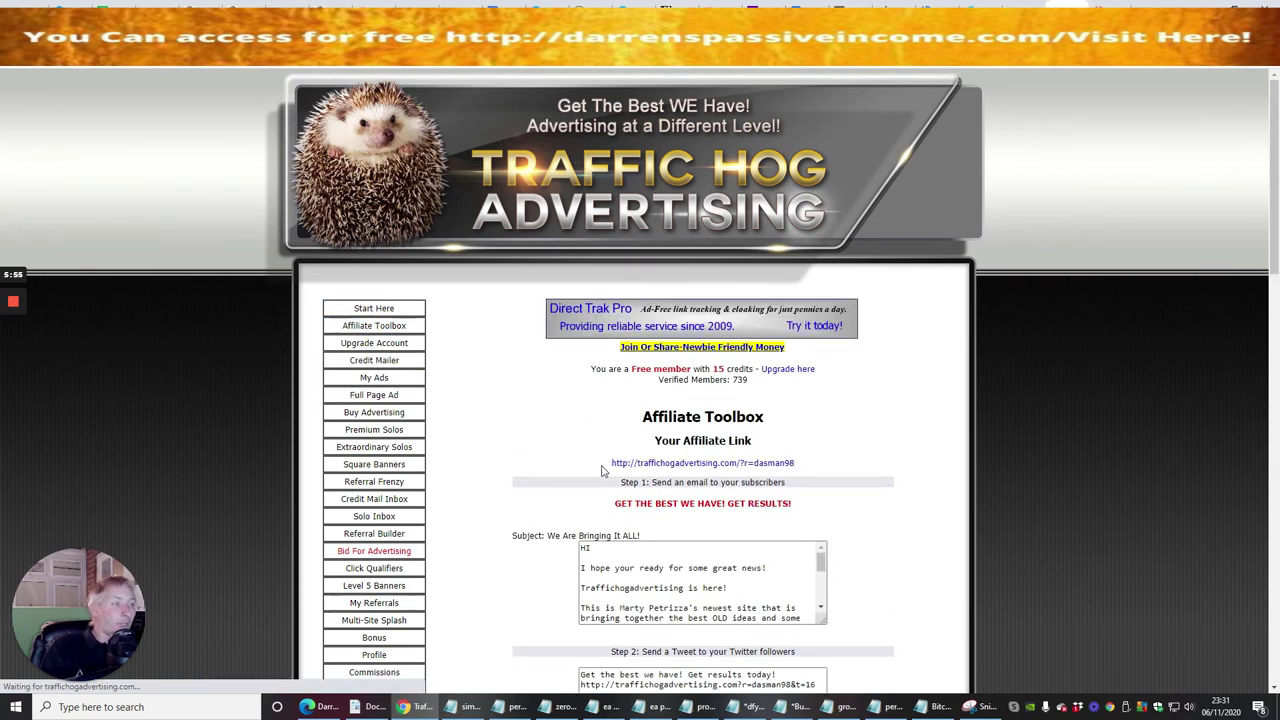
pyautogui.tripleClick(800, 462)
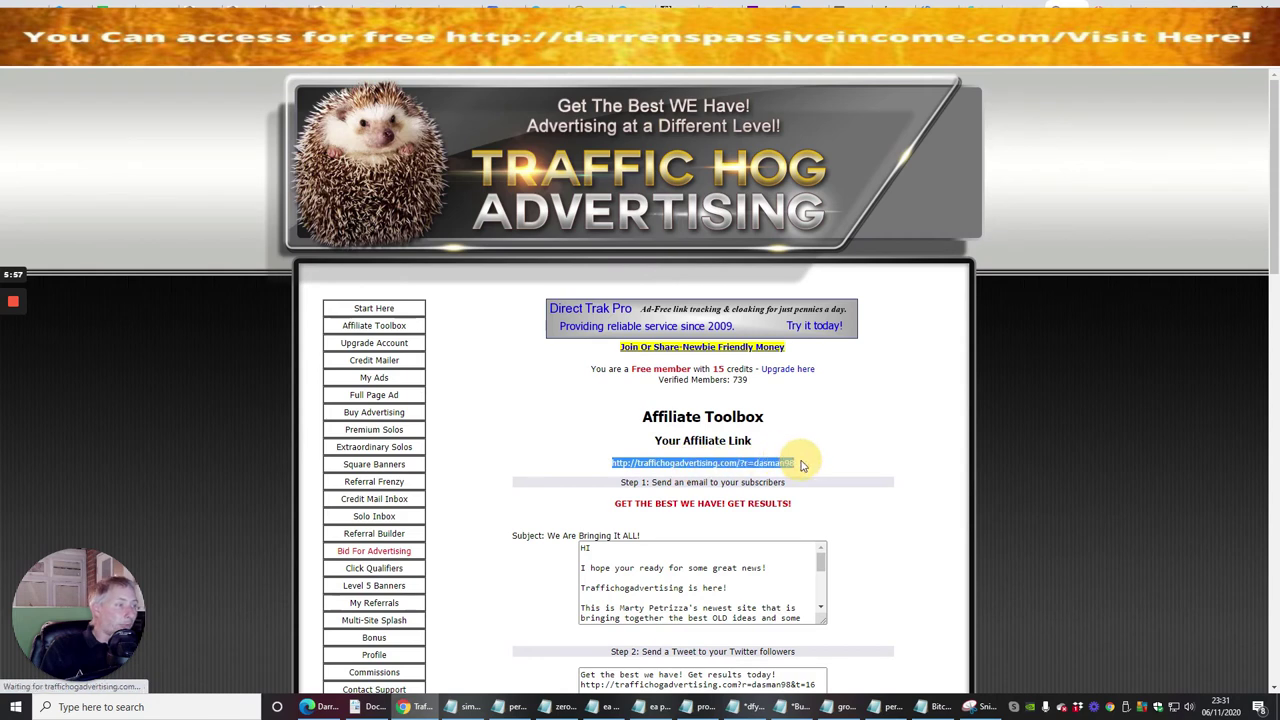
pyautogui.rightClick(765, 466)
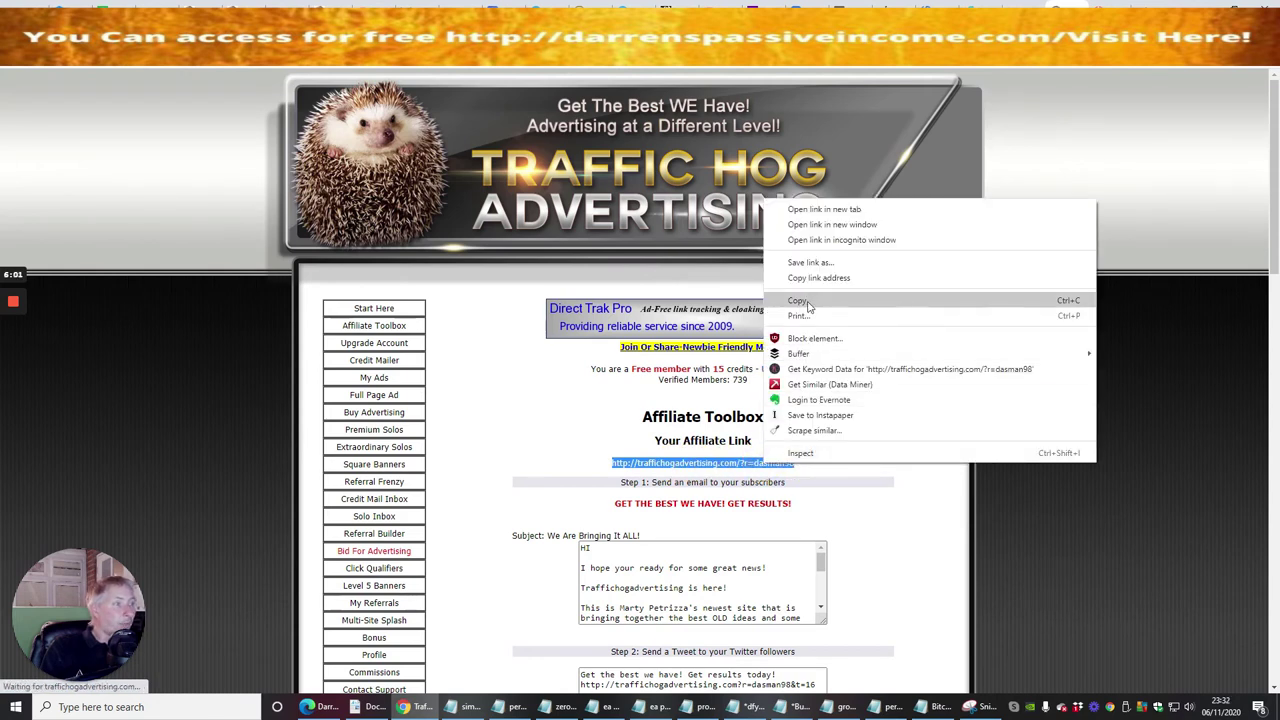
pyautogui.click(798, 301)
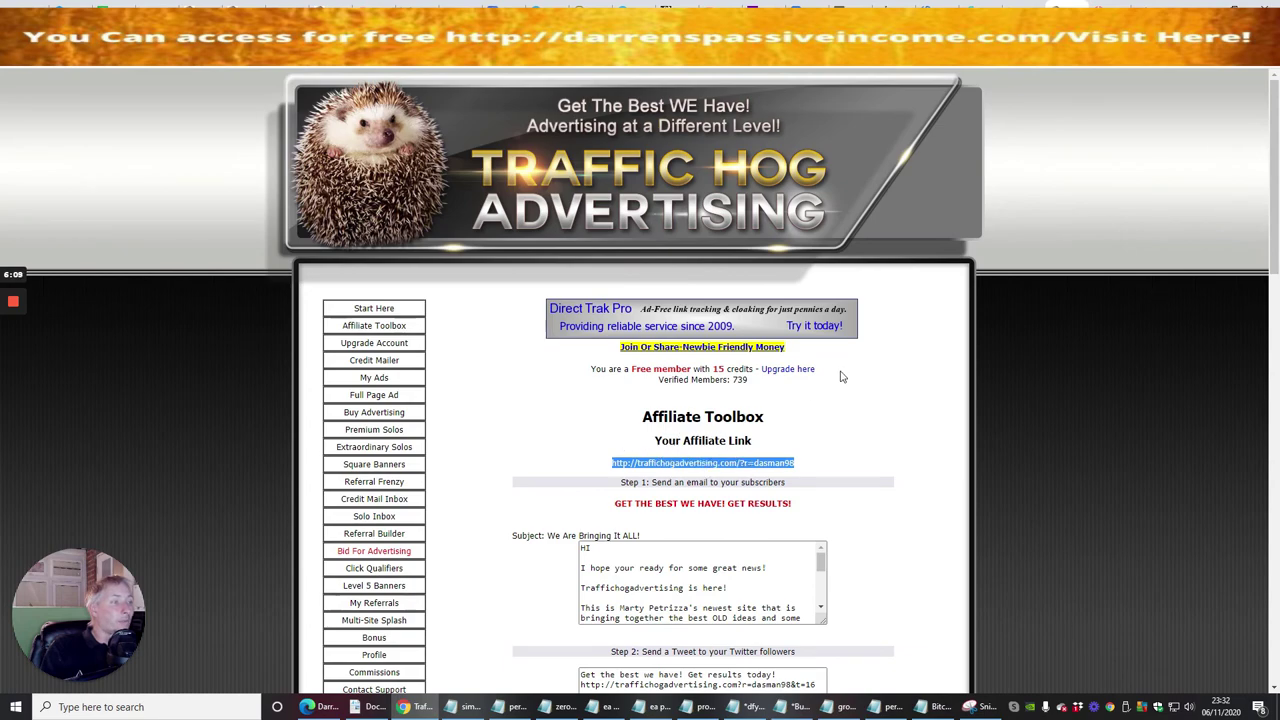
# - Examine the Affiliate Toolbox's promotional material, from the subscriber email, tweet and email signature to the splash pages and banner codes
pyautogui.scroll(-10, 850, 370)
pyautogui.scroll(2, 860, 363)
pyautogui.scroll(-8, 862, 370)
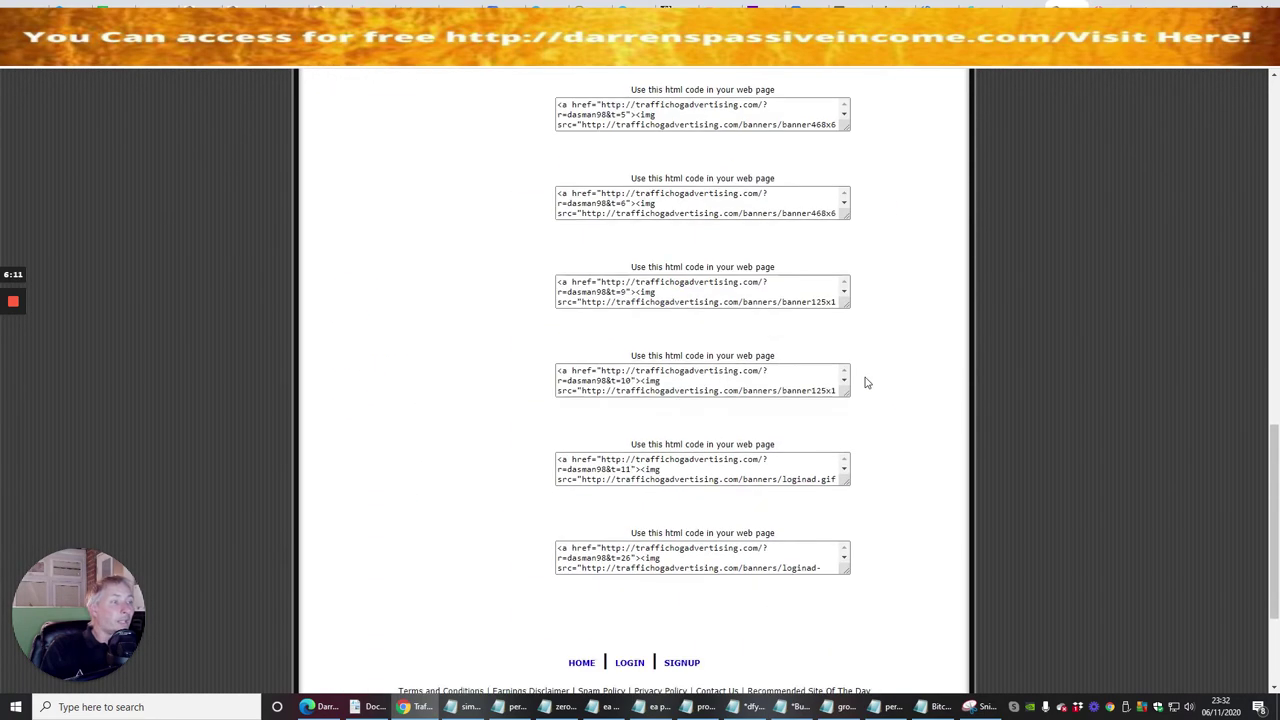
pyautogui.scroll(-2, 862, 390)
pyautogui.scroll(10, 849, 397)
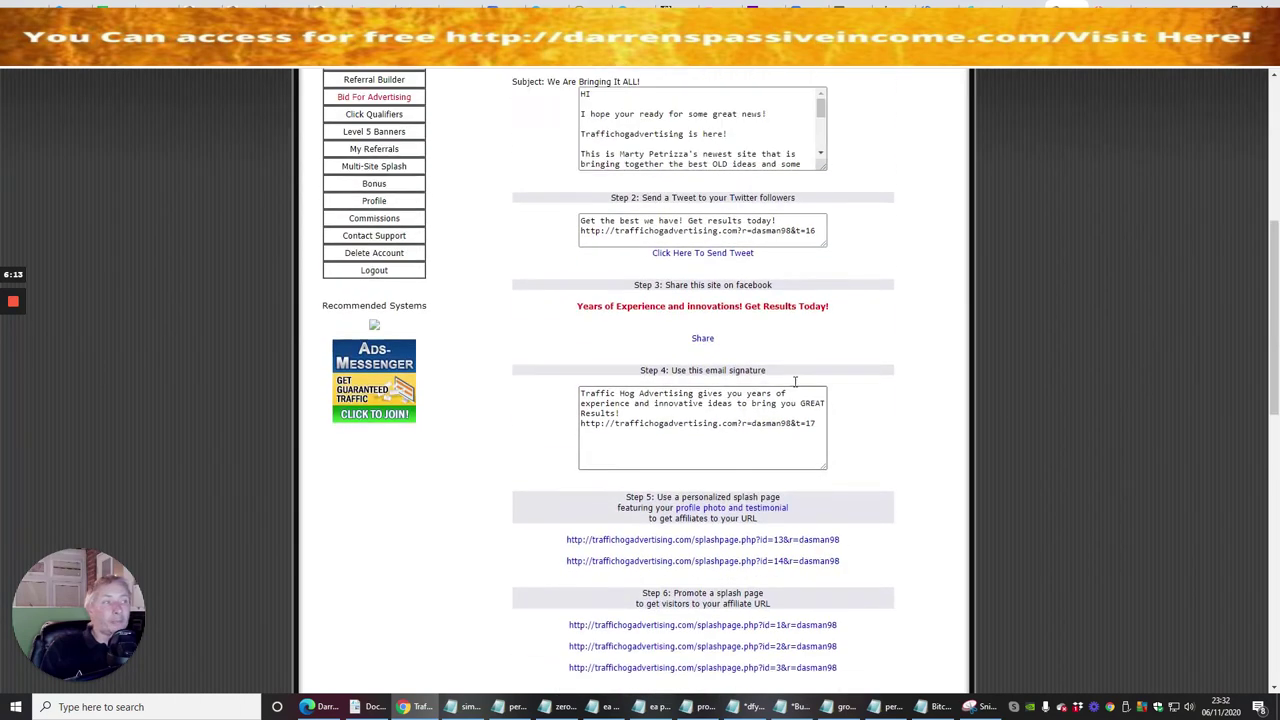
pyautogui.scroll(3, 796, 381)
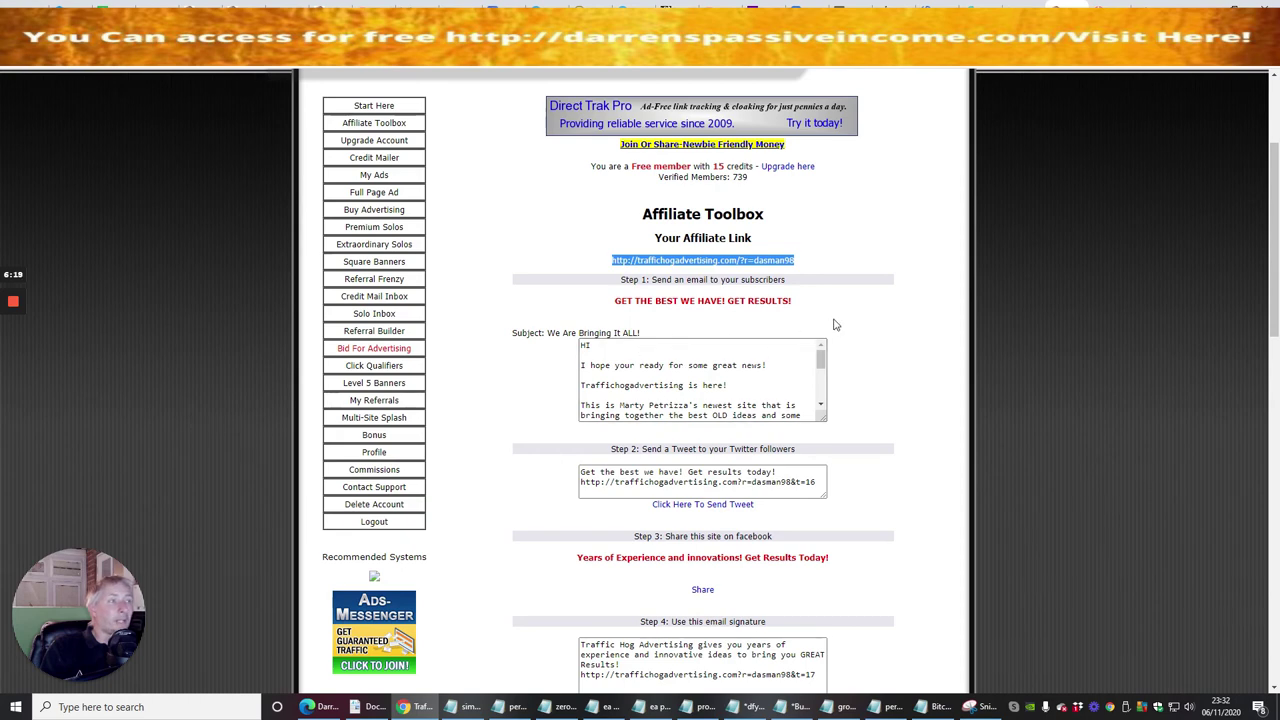
pyautogui.scroll(-5, 831, 323)
pyautogui.scroll(7, 815, 330)
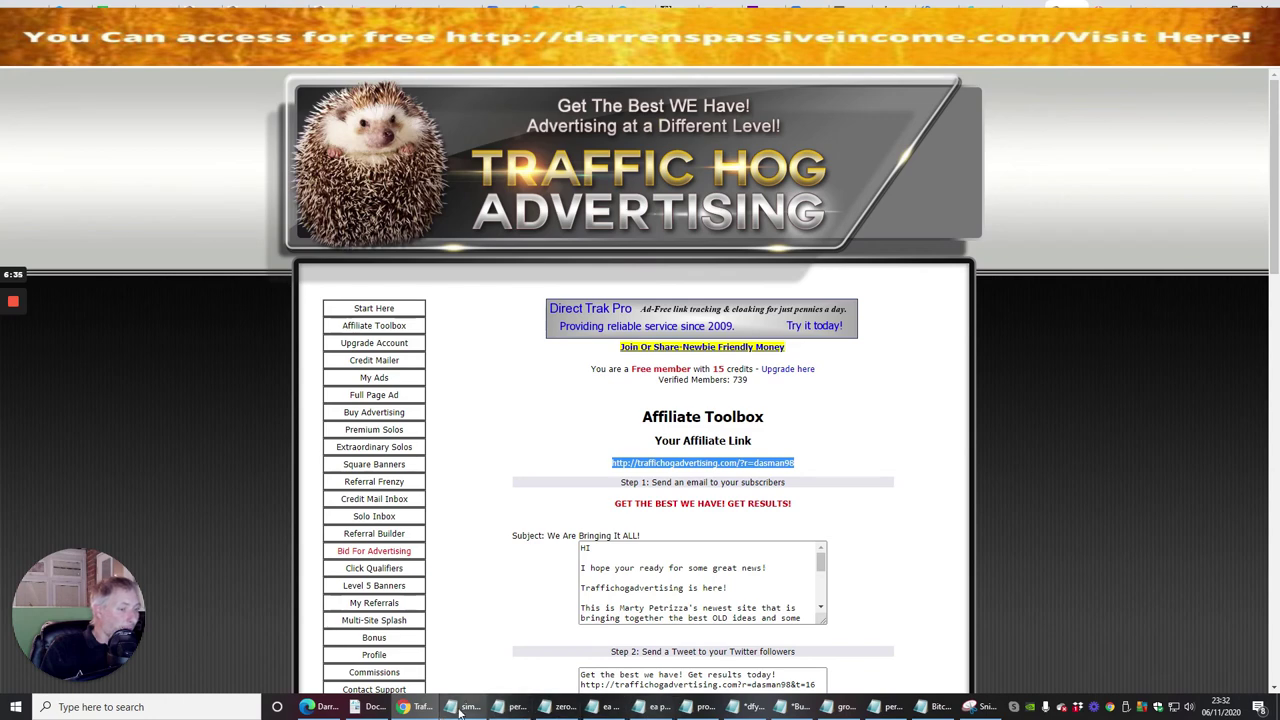
# - Switch to the "Building free traffic" note in Notepad and add the heading "traffic hog advertising" below the Mail this List entry
pyautogui.click(796, 707)
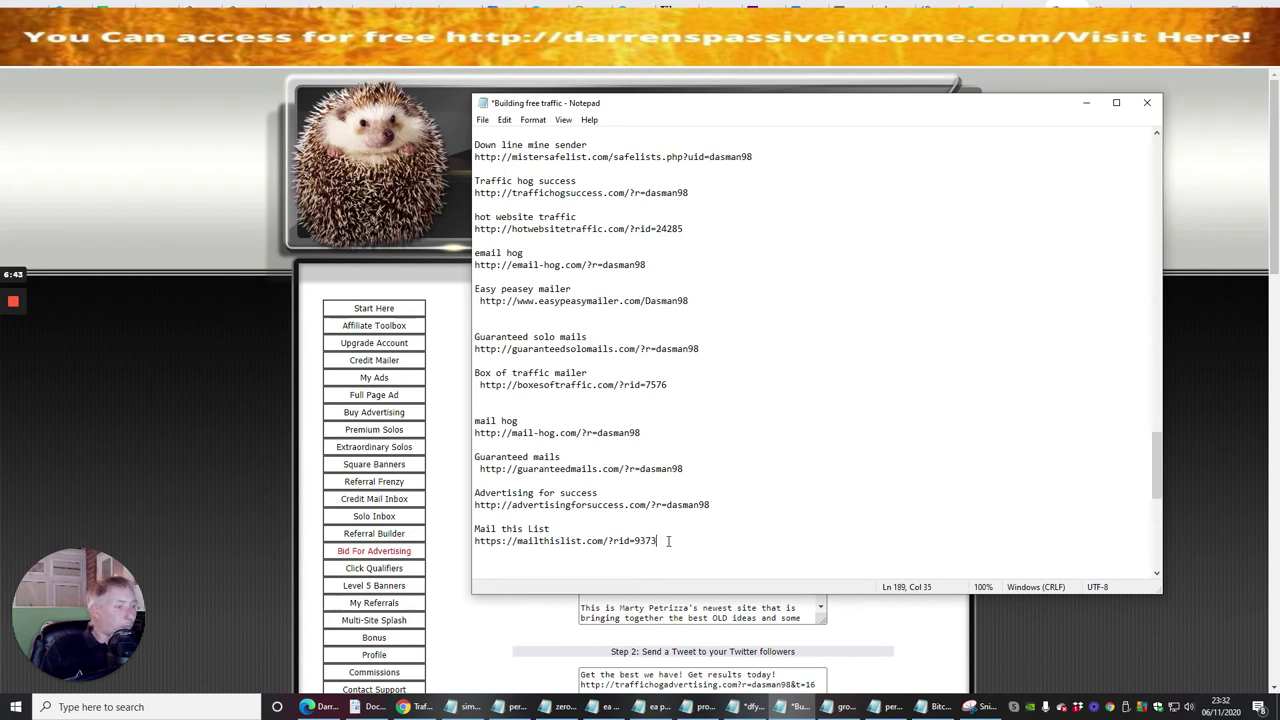
pyautogui.press('Return')
pyautogui.press('Return')
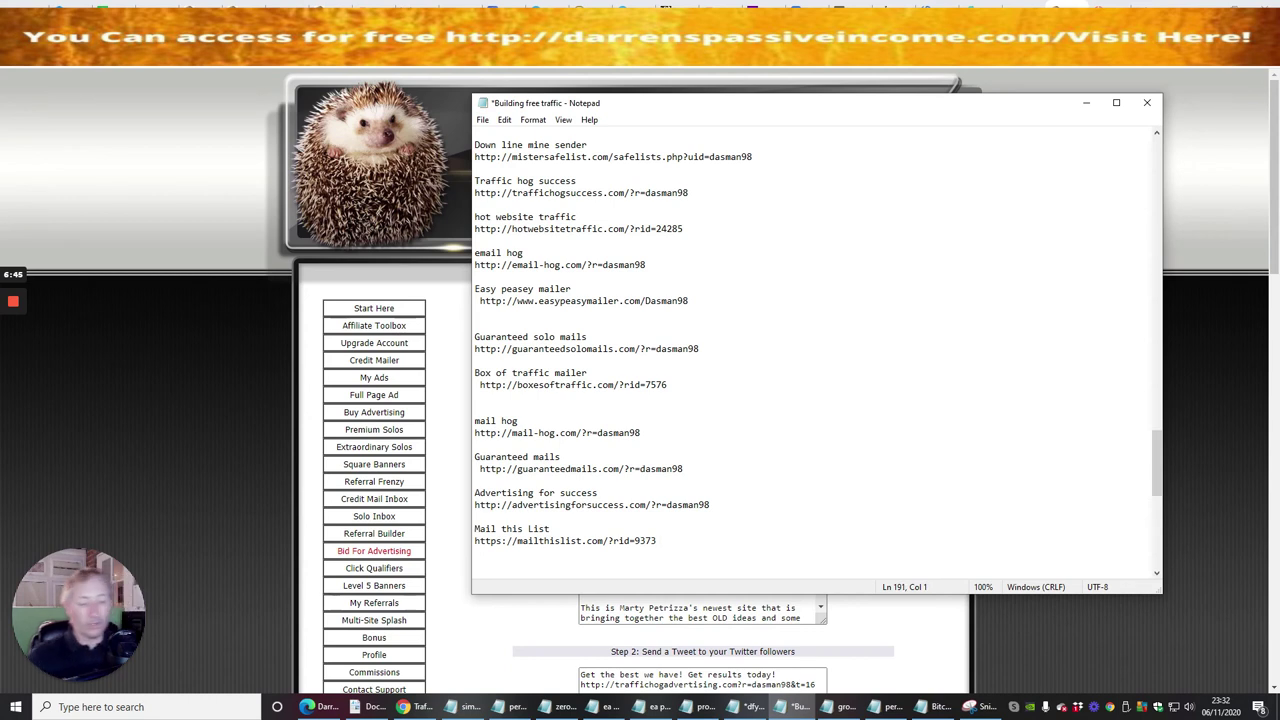
pyautogui.write('traffic ')
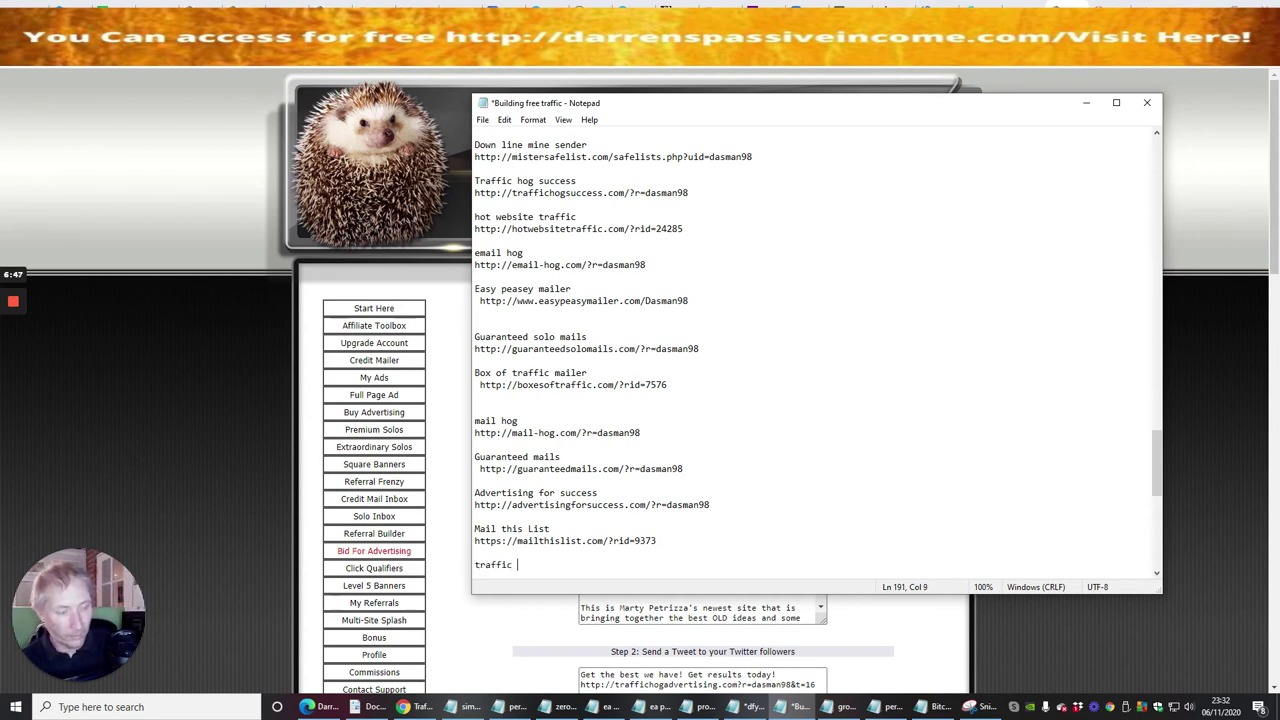
pyautogui.write('hog adv')
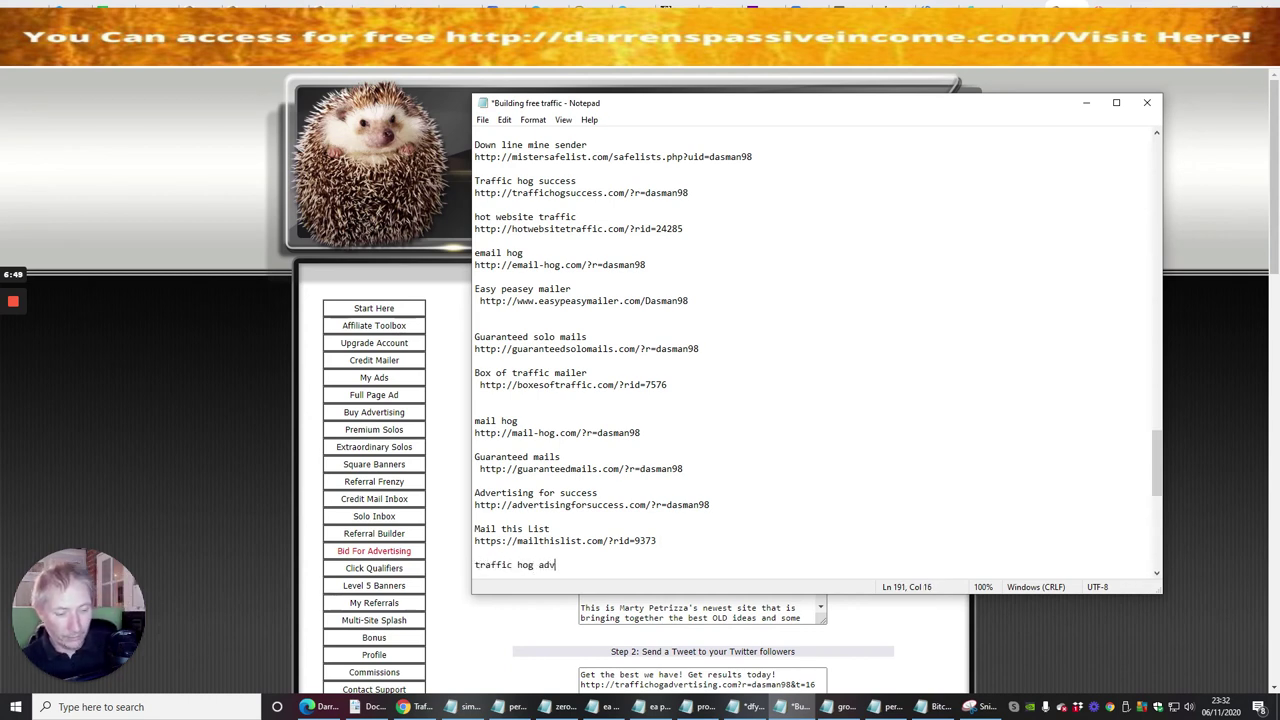
pyautogui.write('ert')
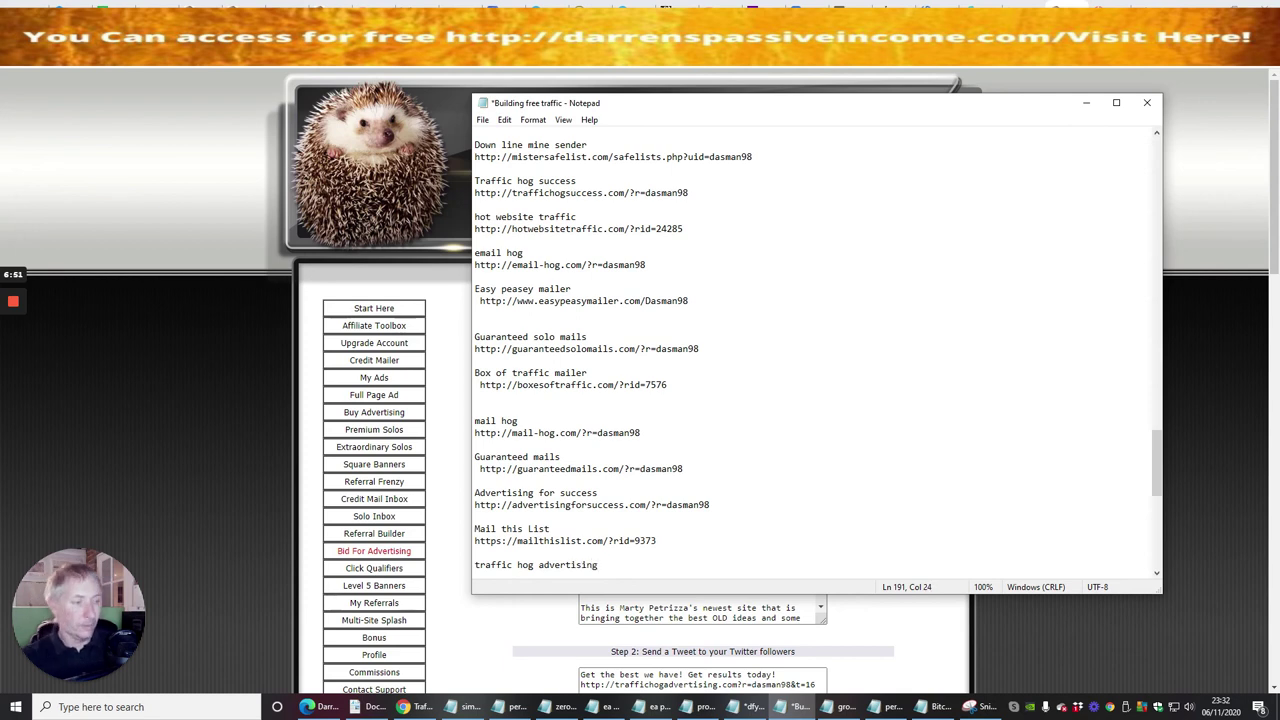
pyautogui.write('ising')
pyautogui.press('Return')
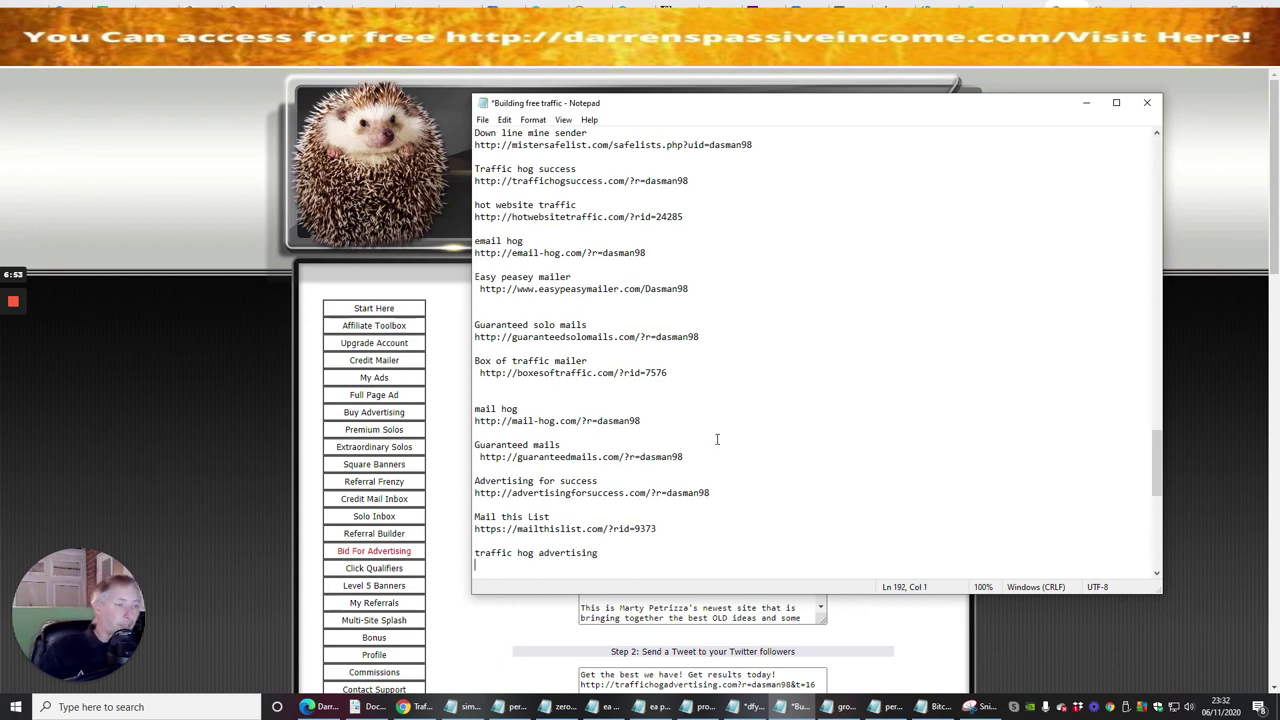
# - Paste the copied affiliate link beneath the "traffic hog advertising" heading, then save the note and minimize it
pyautogui.rightClick(490, 569)
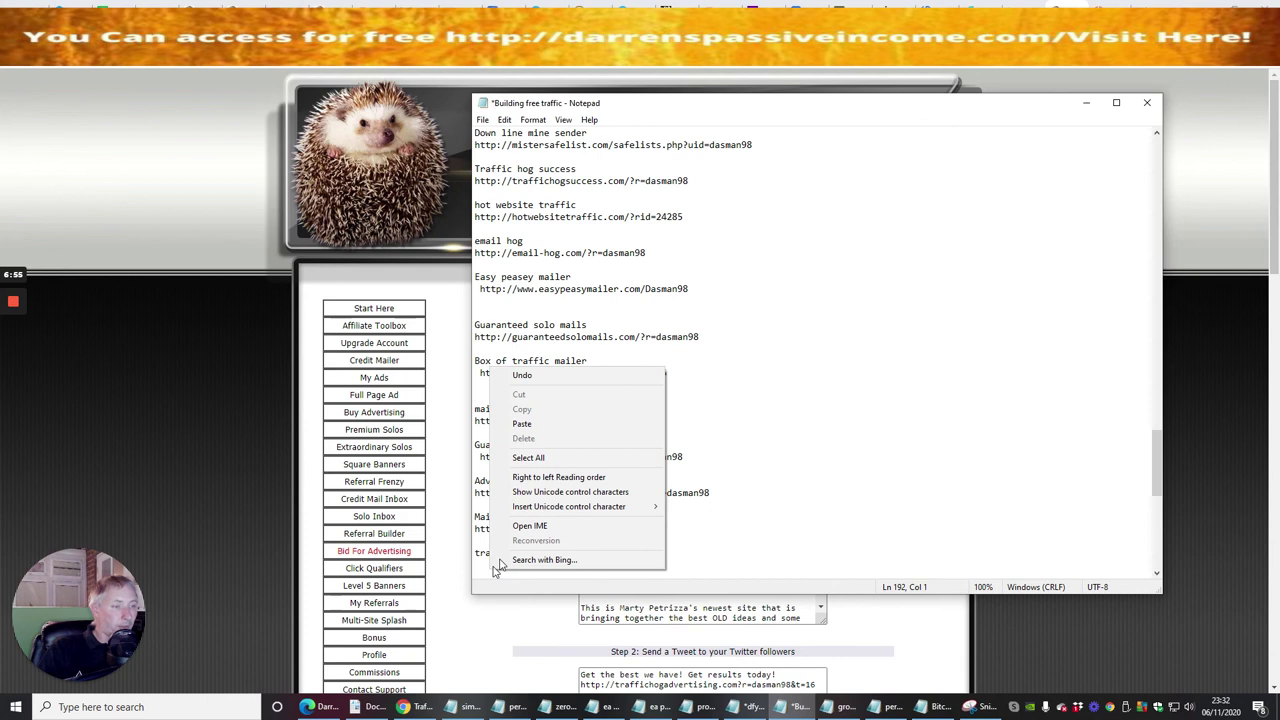
pyautogui.click(530, 423)
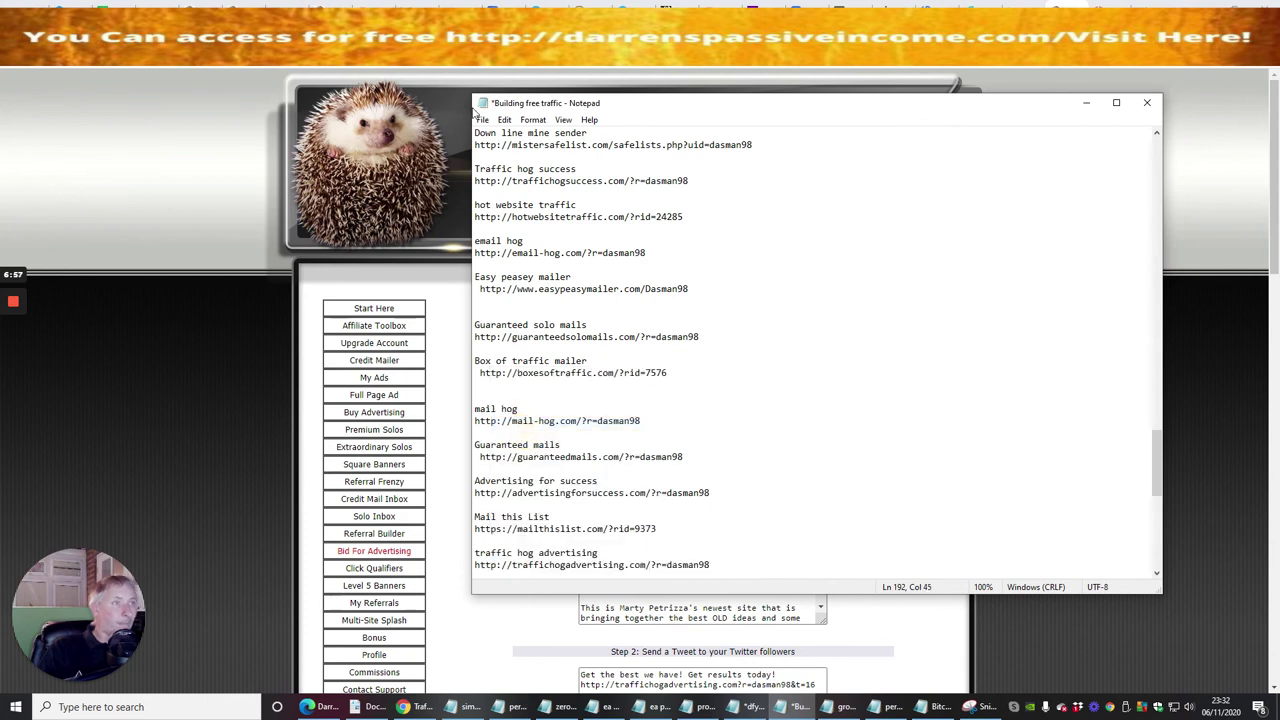
pyautogui.click(482, 119)
pyautogui.click(505, 179)
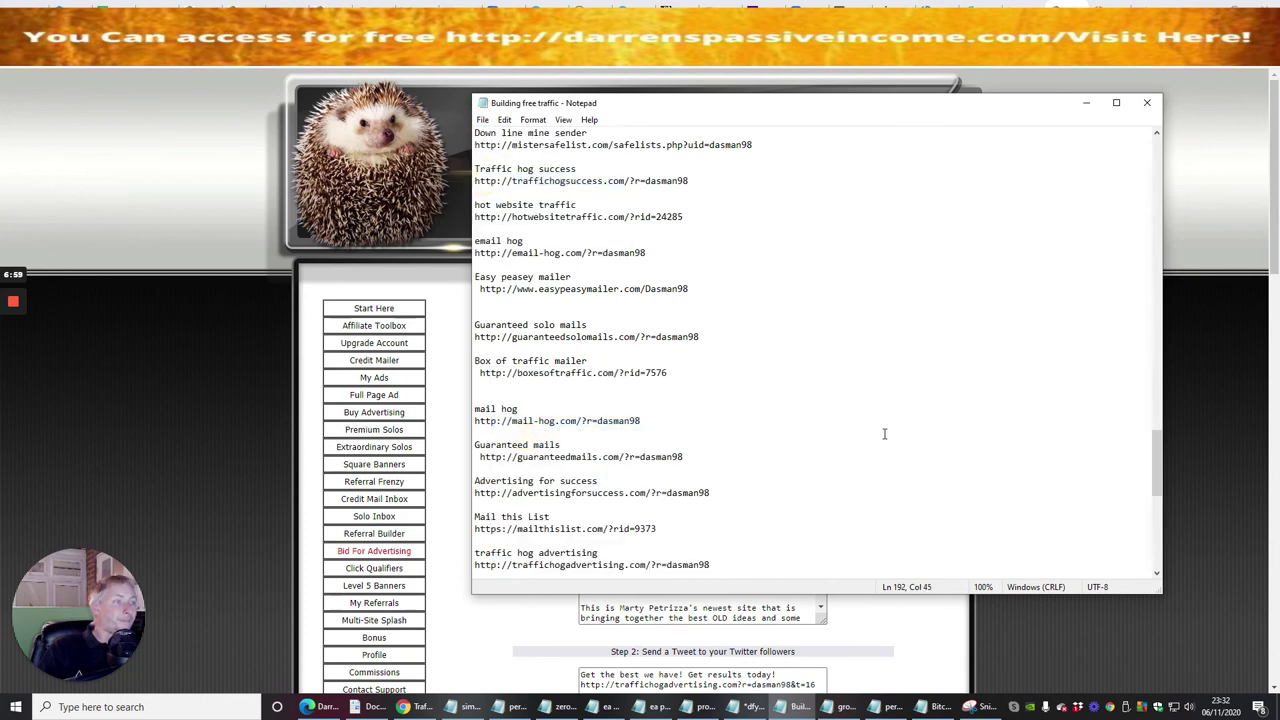
pyautogui.click(1086, 102)
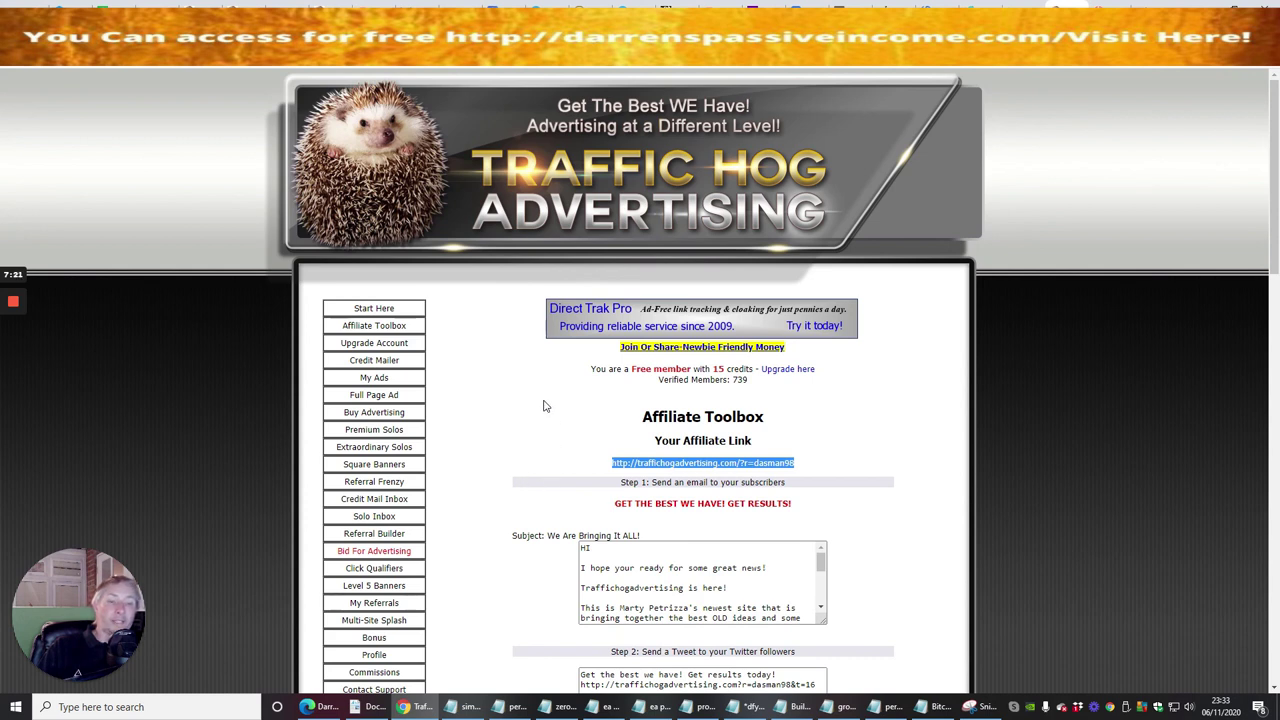
pyautogui.moveTo(13, 301)
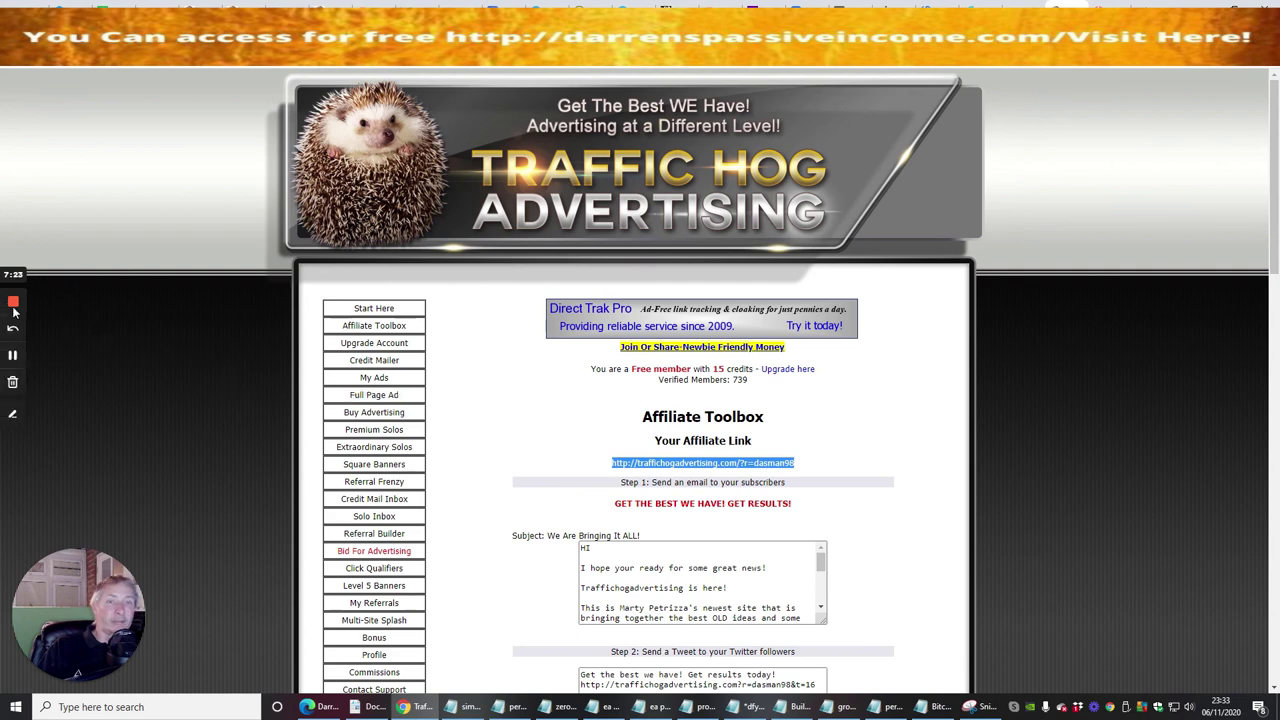